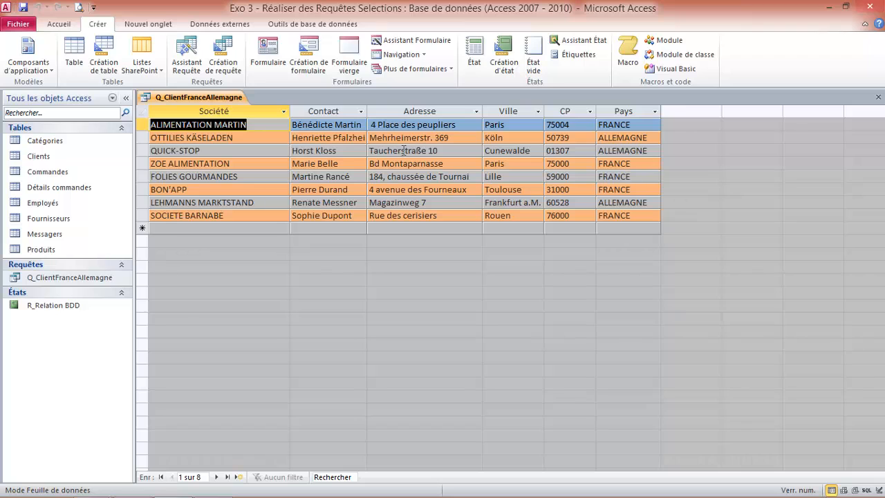
Step: Review the Pays criterion of the Q_ClientFranceAllemagne query in design view with its column widened, and close the query
right_click(197, 97)
left_click(228, 145)
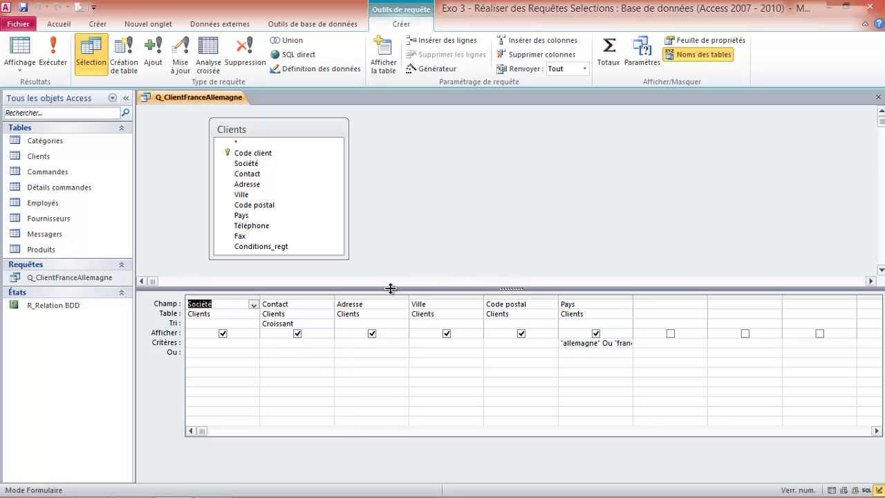
double_click(634, 298)
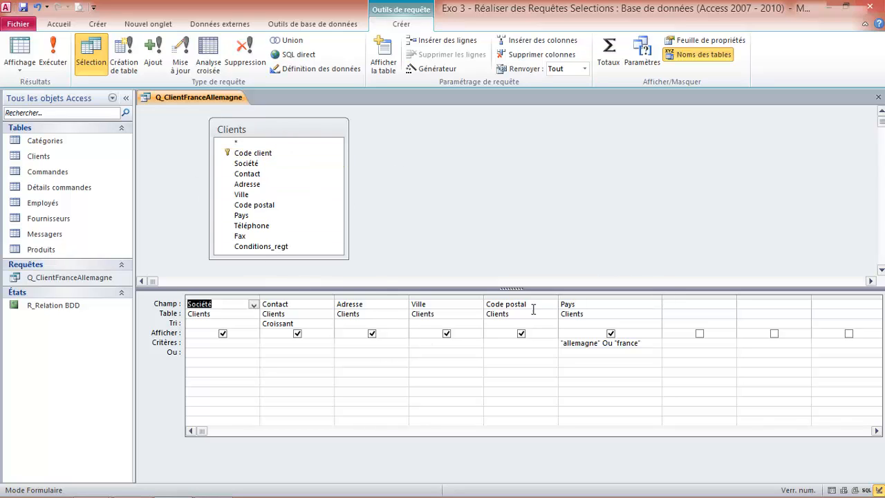
left_click(878, 98)
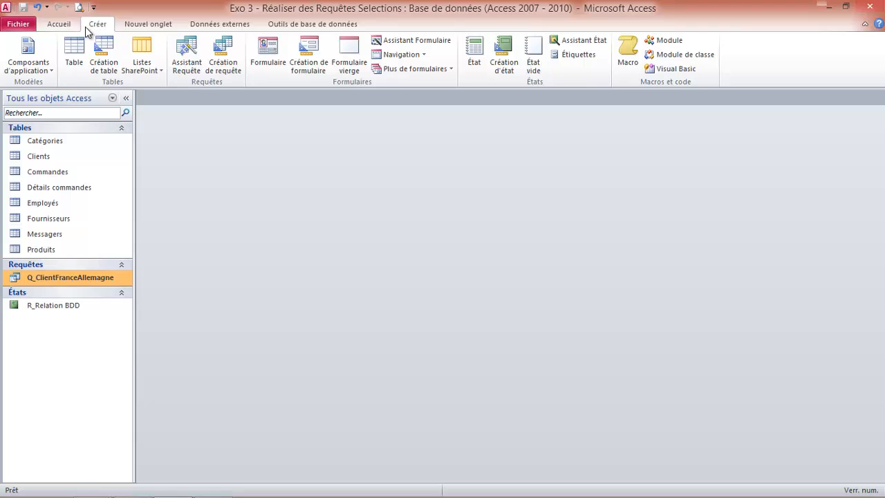
Step: Create a new query in design view based on the Clients table
left_click(223, 61)
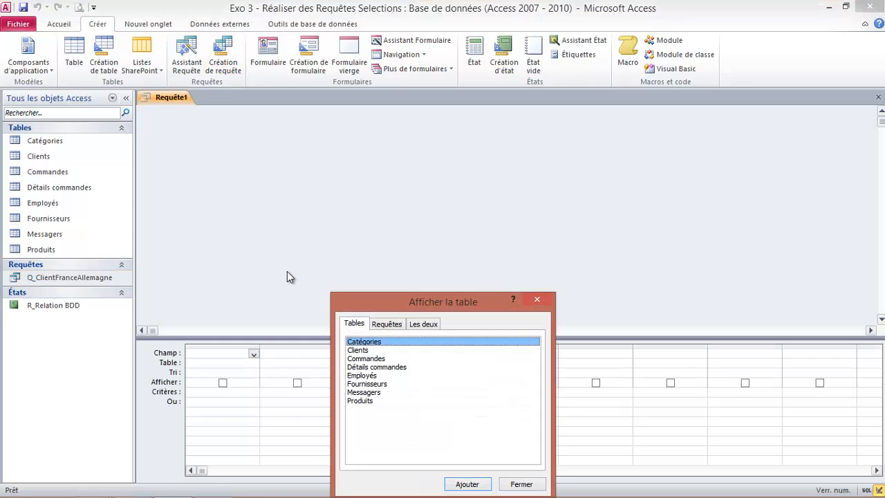
left_click(364, 350)
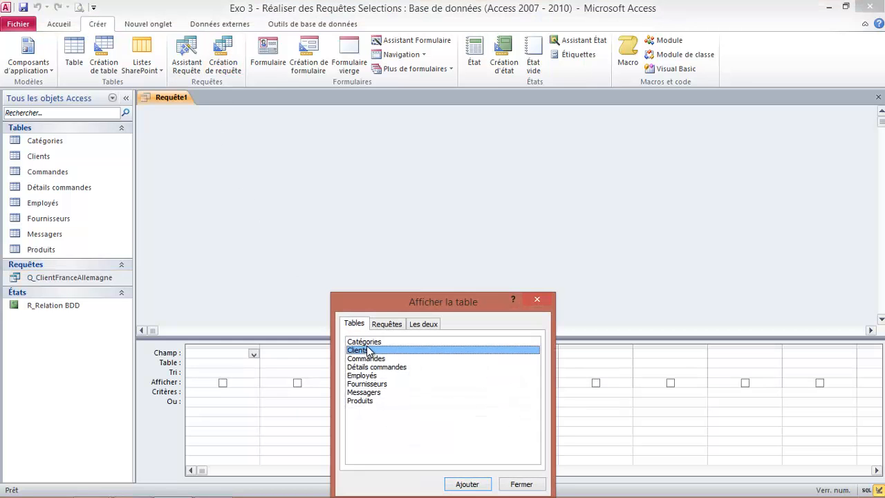
left_click(468, 484)
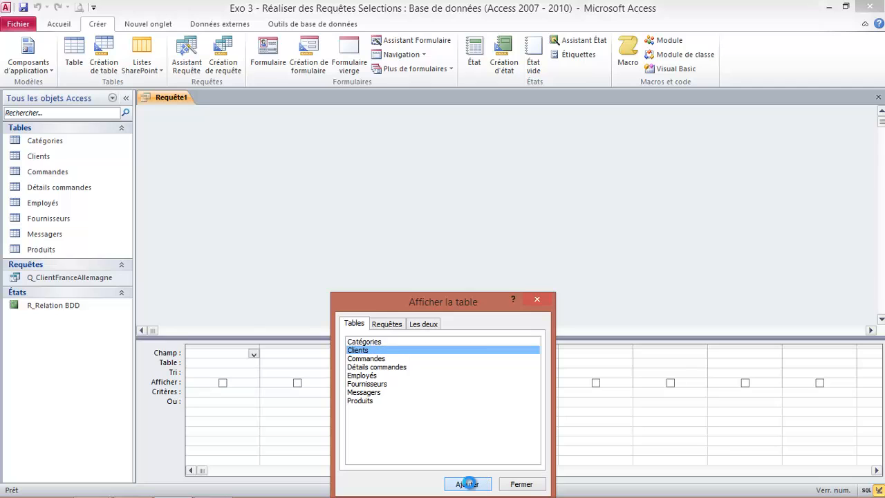
left_click(537, 299)
Step: Enlarge the Clients field list to show all its fields, shift it slightly, and raise the top edge of the design grid
left_click_drag(258, 203, 325, 257)
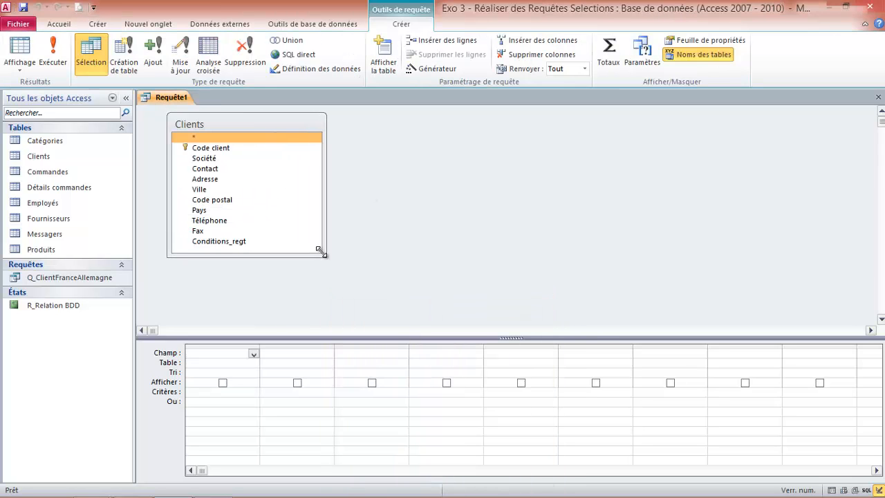
left_click_drag(290, 129, 316, 130)
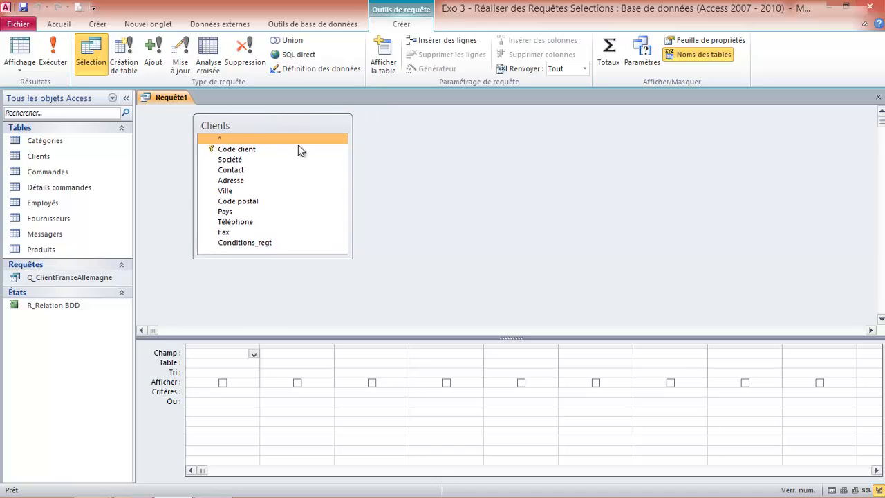
left_click_drag(517, 332, 514, 283)
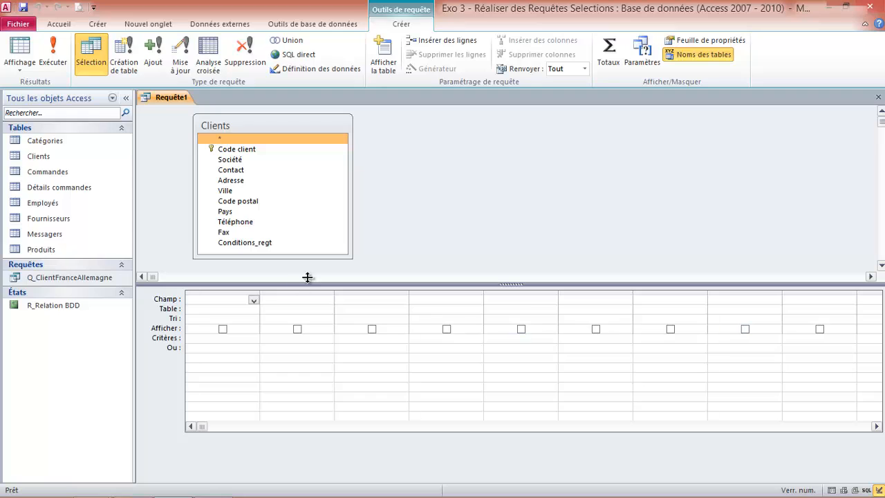
left_click_drag(231, 160, 223, 307)
left_click(220, 293)
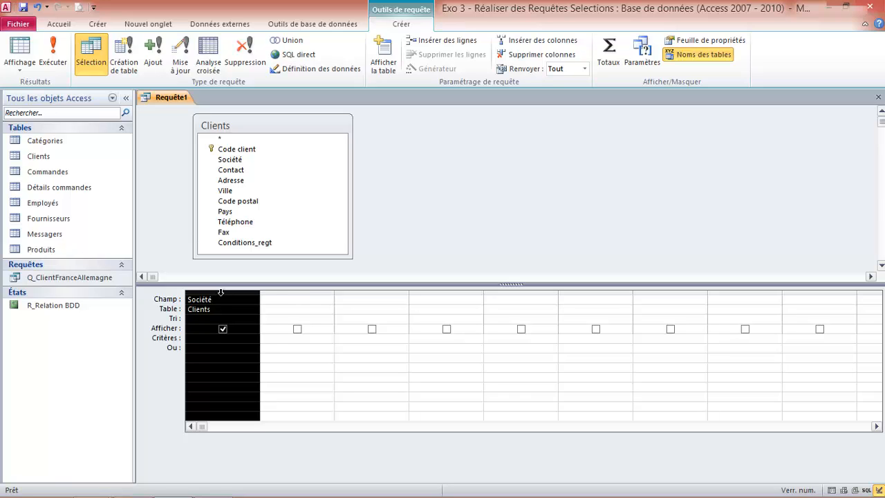
key("Delete")
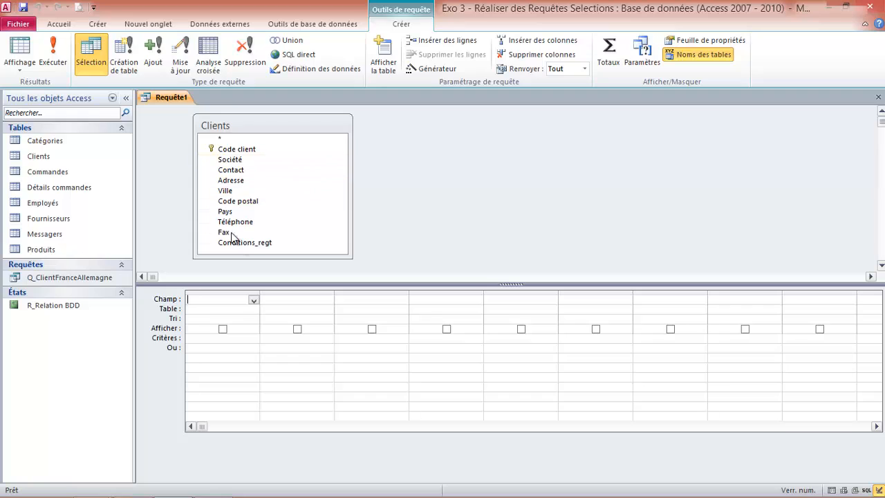
Step: Add all the fields of the Clients table to the design grid at once
double_click(265, 121)
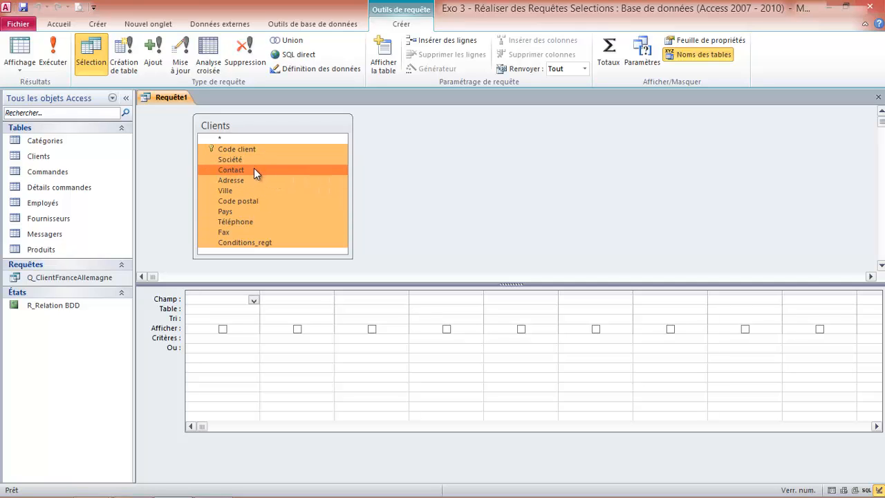
left_click_drag(254, 169, 233, 299)
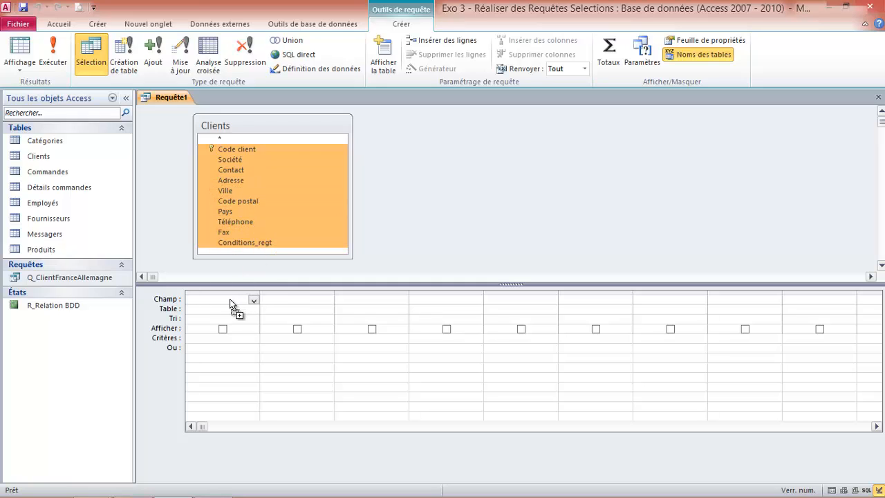
left_click_drag(230, 302, 229, 301)
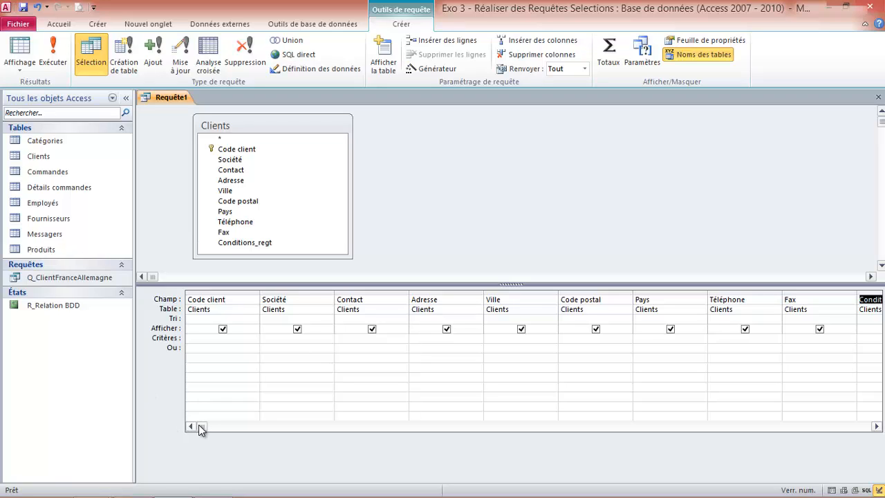
Step: Hide the Téléphone, Fax and Conditions_regt fields from the results and run the query
left_click(242, 426)
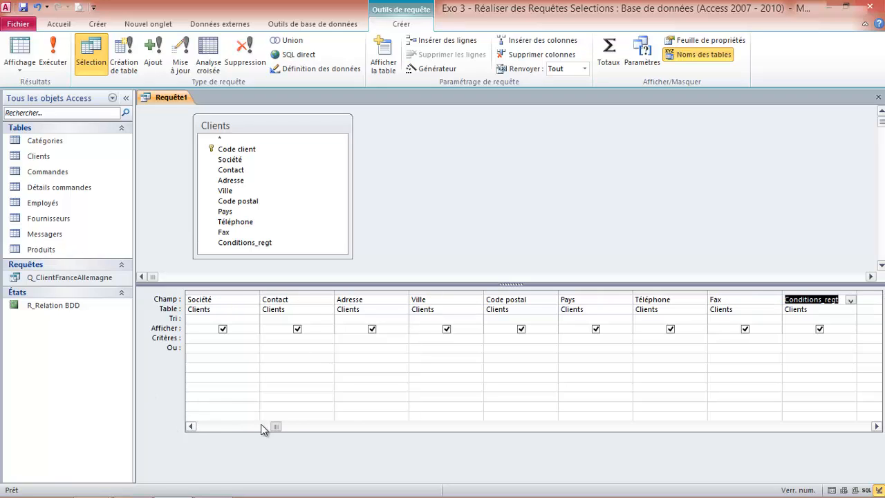
left_click(308, 427)
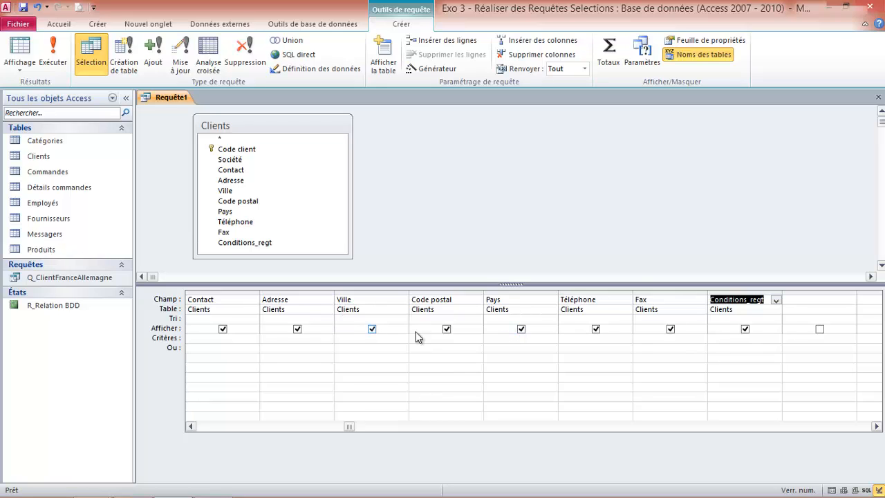
left_click(745, 329)
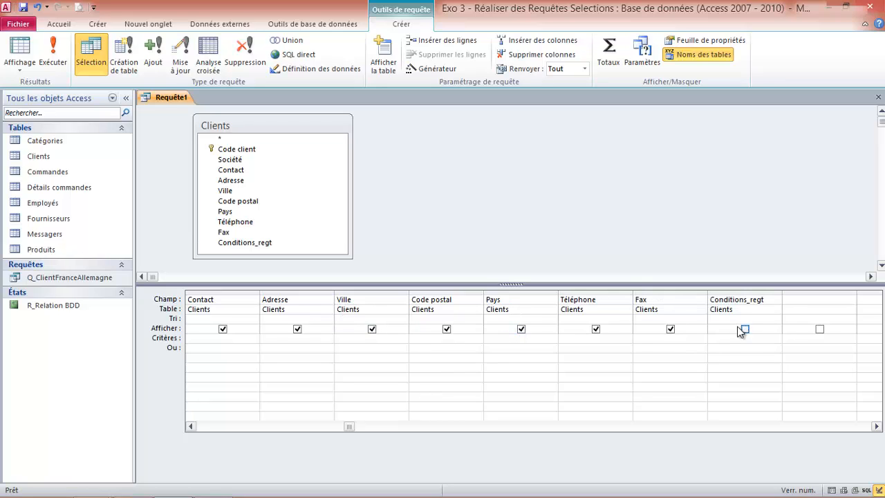
left_click(670, 329)
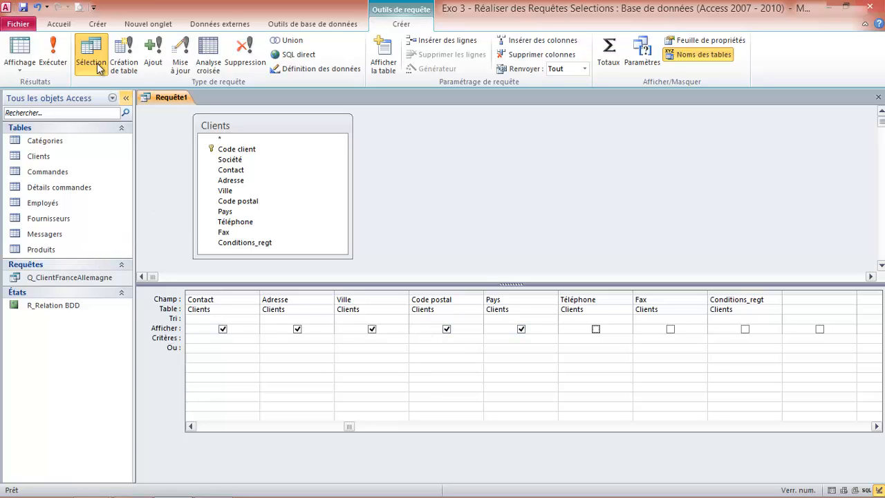
left_click(53, 57)
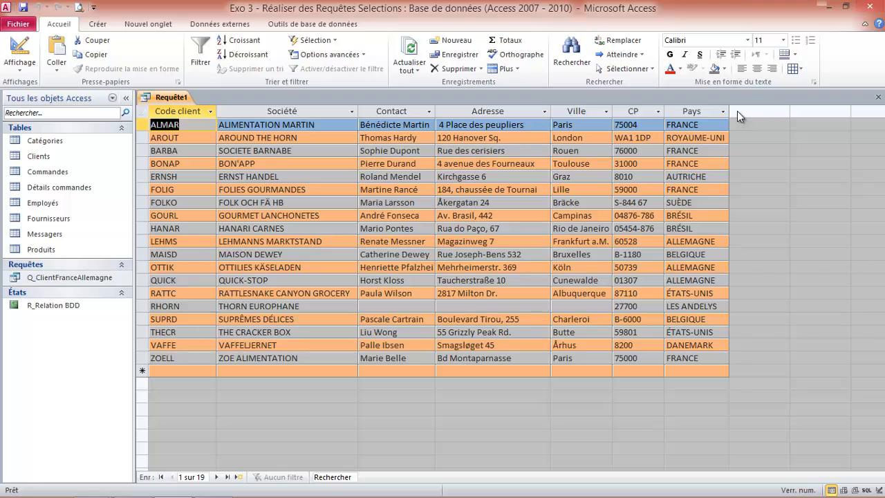
Step: Check the fields in the query design and rerun the query without criteria to review the Société names
left_click(19, 48)
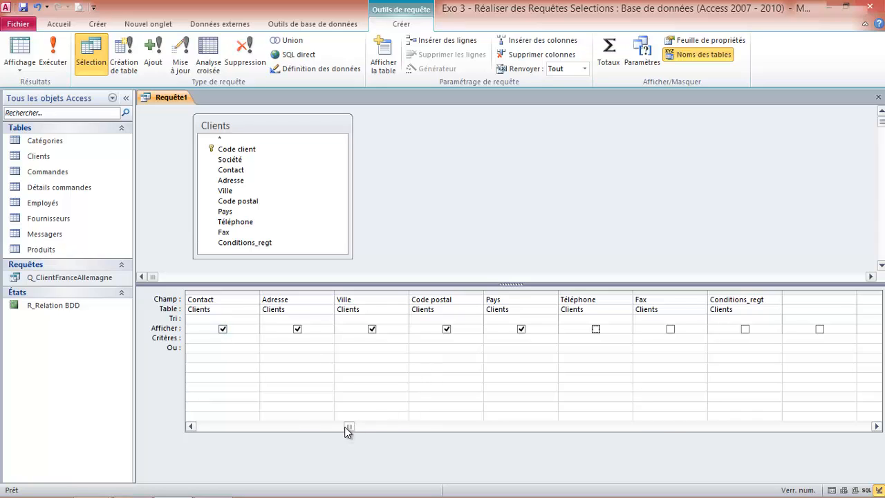
left_click_drag(347, 426, 205, 423)
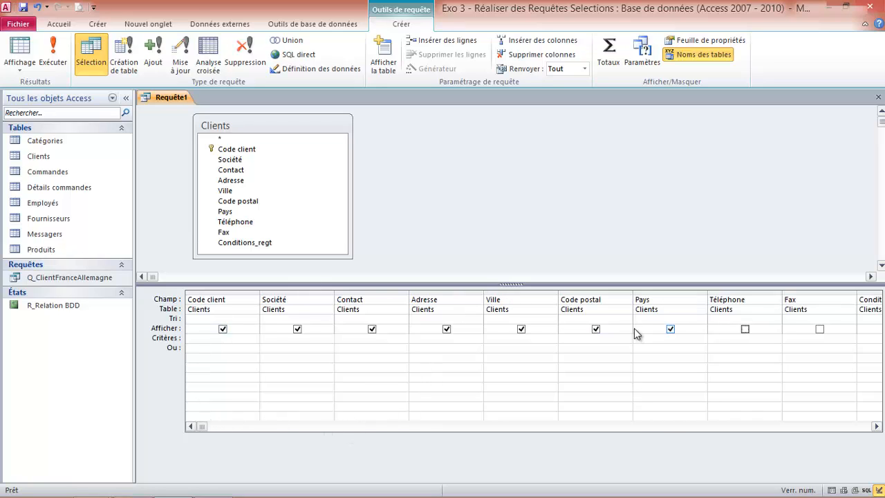
left_click(275, 337)
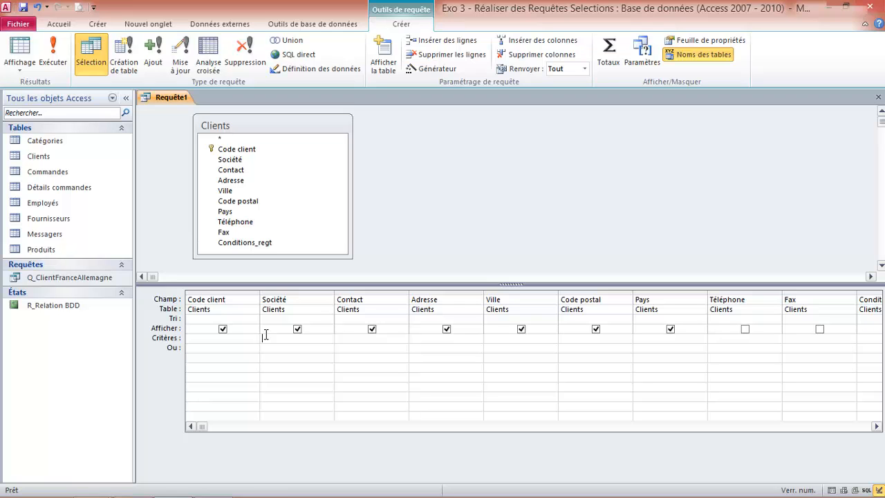
left_click(53, 54)
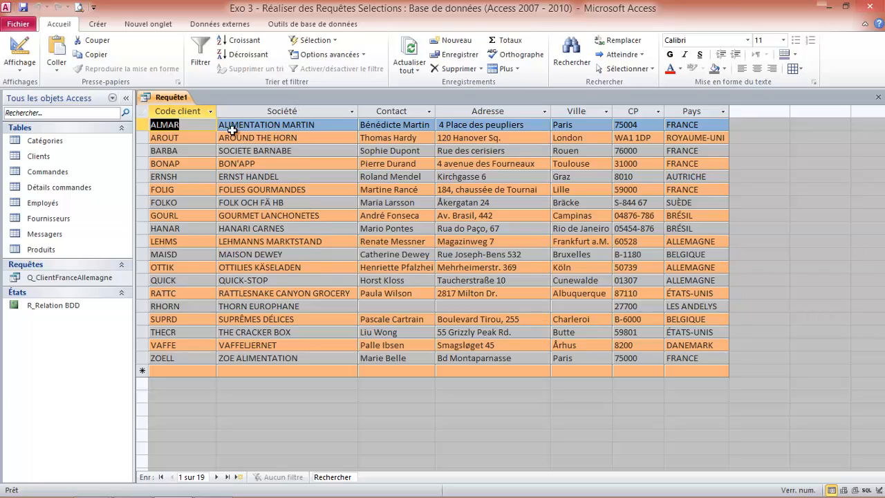
Step: Set the Société criterion to Entre "a" Et "f" and run the query
left_click(27, 59)
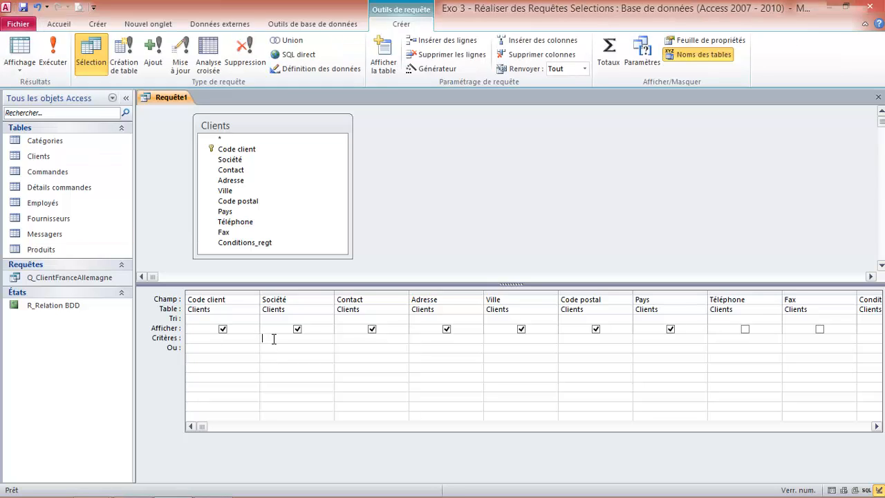
left_click(274, 339)
type("en")
type("tre \"a\" et \"f")
left_click(293, 349)
key("Down")
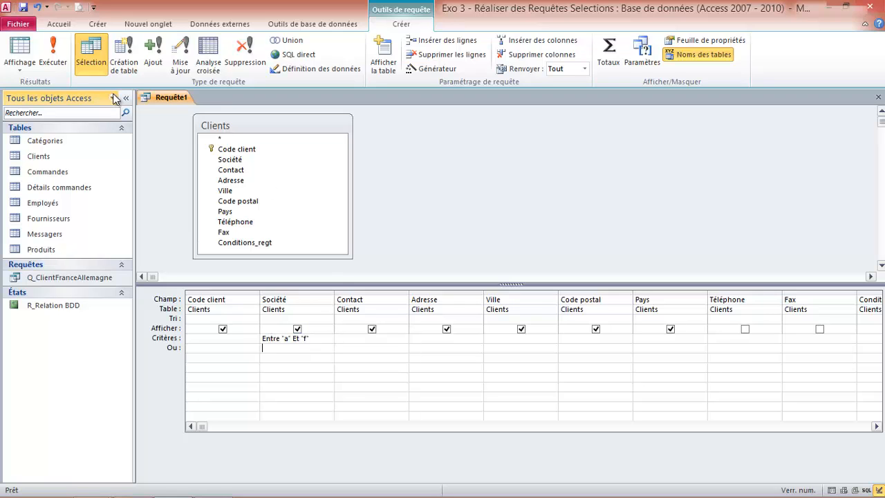
left_click(55, 50)
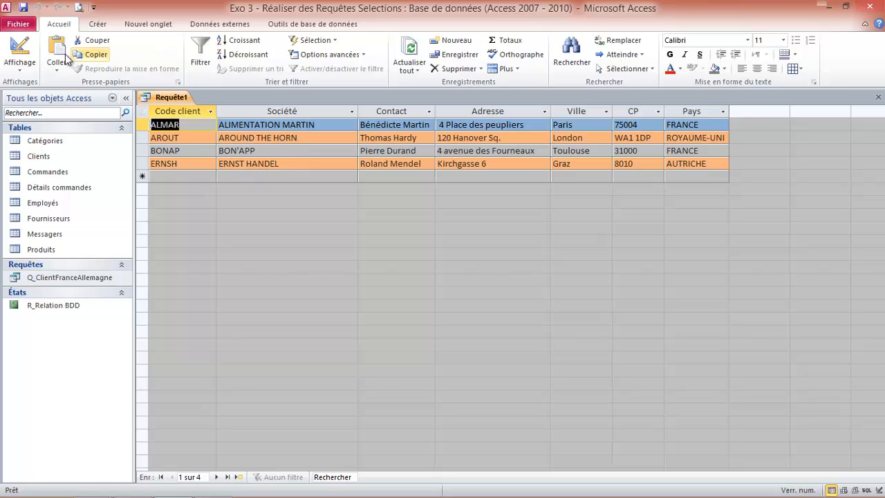
Step: Change the upper bound of the Société criterion to "g" and run the query
left_click(20, 52)
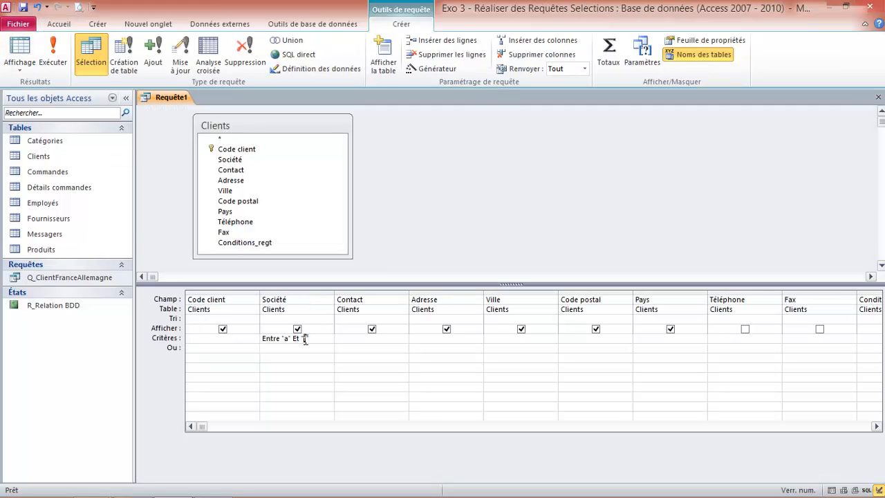
type("g")
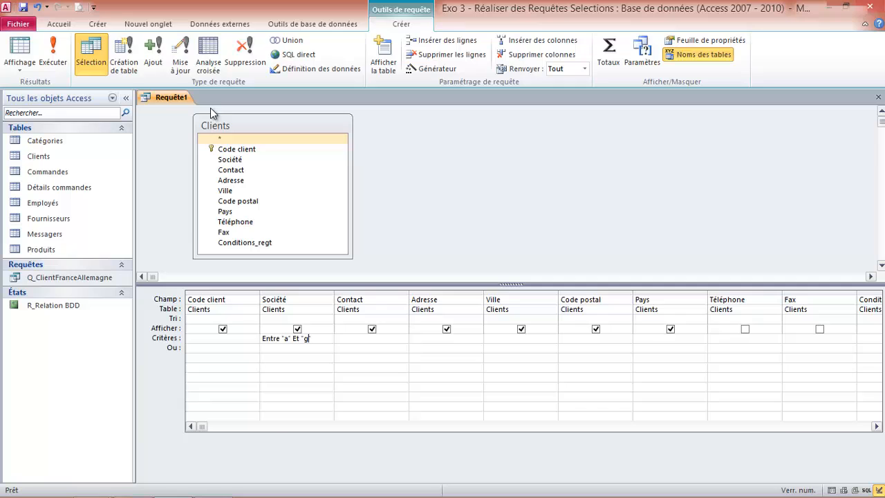
left_click(54, 54)
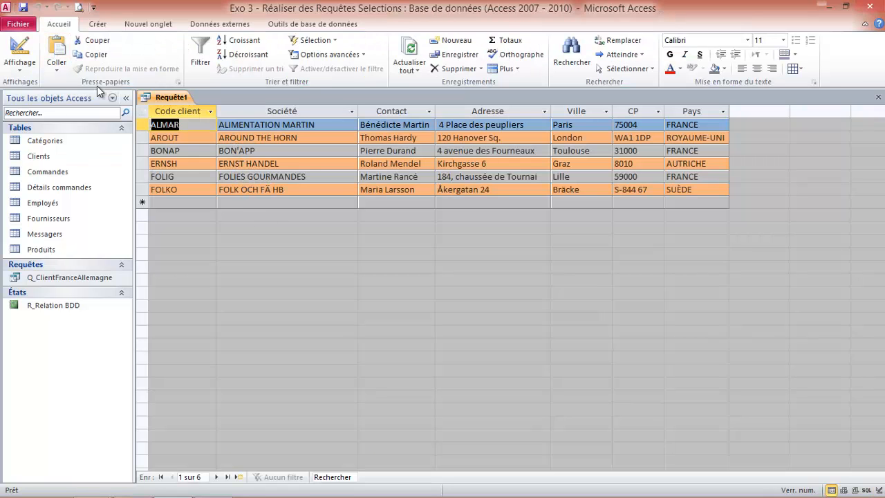
Step: Replace the Société criterion with >"m" and run the query to check the filtered clients
left_click(27, 54)
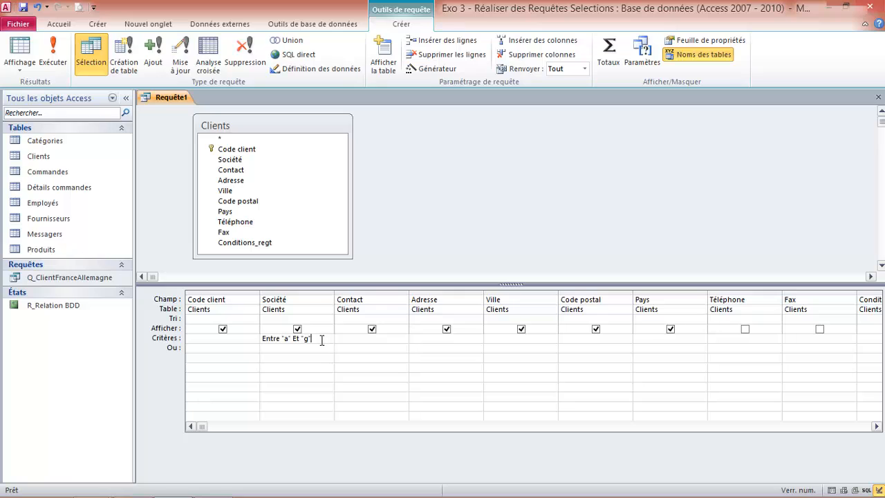
left_click_drag(320, 339, 261, 340)
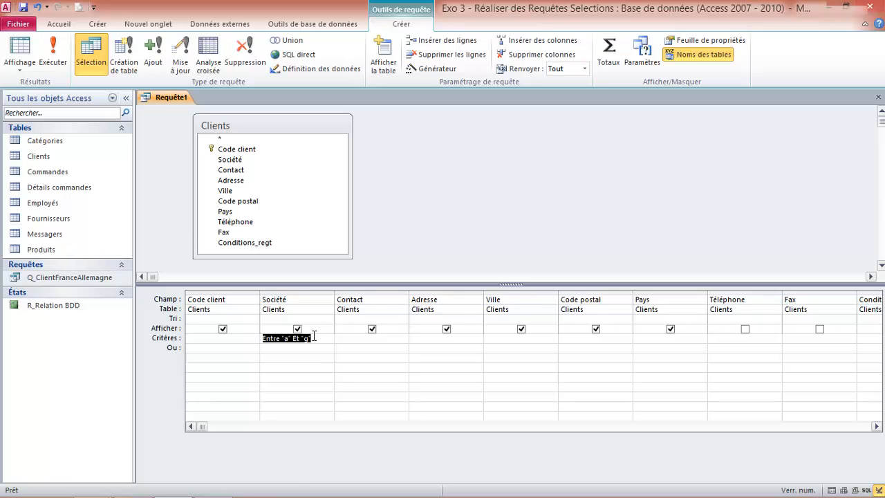
type(">m")
left_click(268, 339)
type("\"m")
left_click(281, 348)
left_click(288, 339)
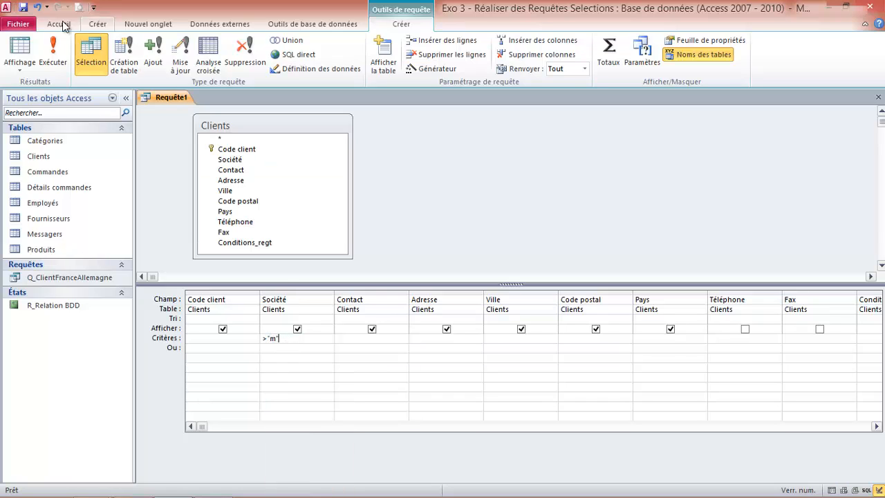
left_click(53, 51)
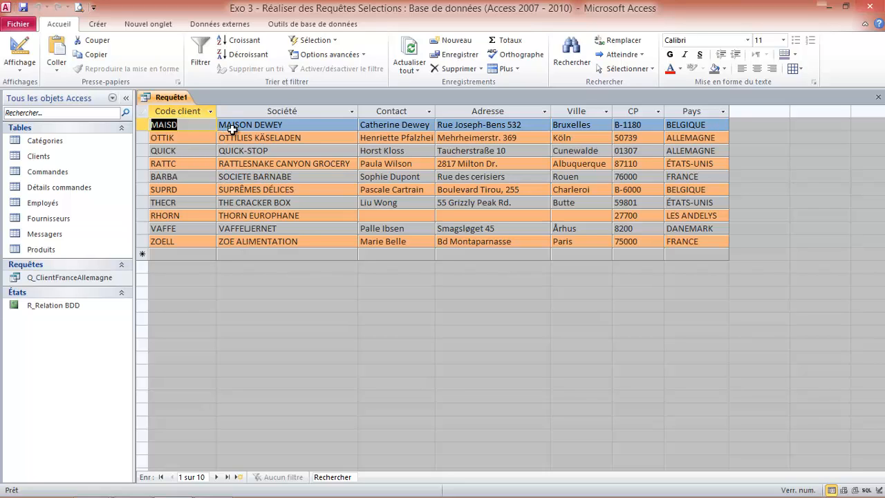
left_click(20, 47)
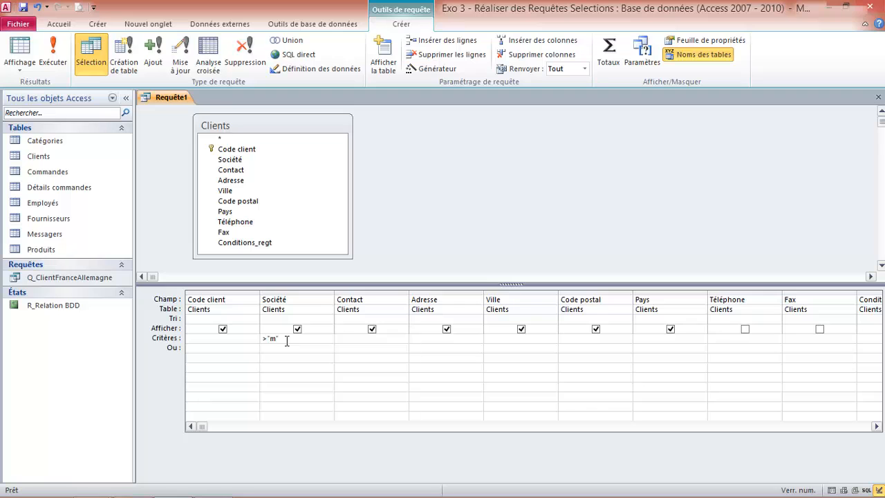
left_click(54, 52)
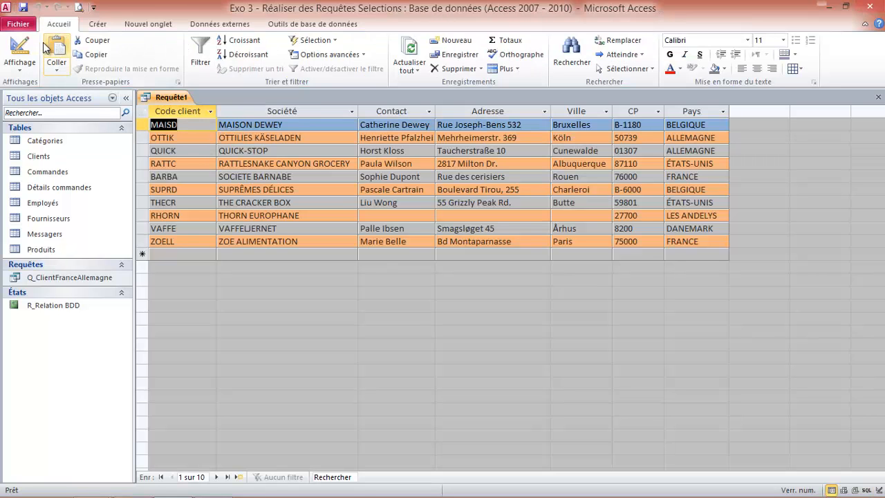
Step: Replace the Société criterion with <="f" and run the query
left_click(20, 47)
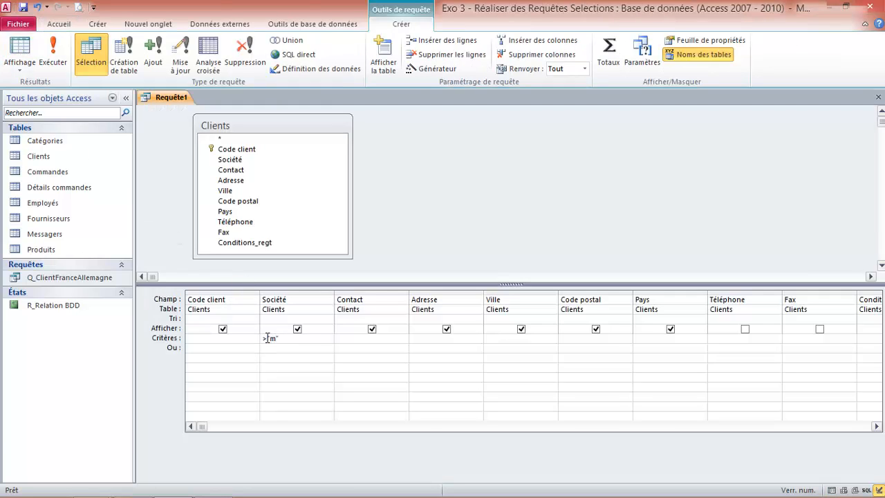
left_click(257, 337)
type(">")
key("BackSpace")
type(">=")
key("BackSpace")
key("BackSpace")
type("<")
type("f'")
left_click(54, 56)
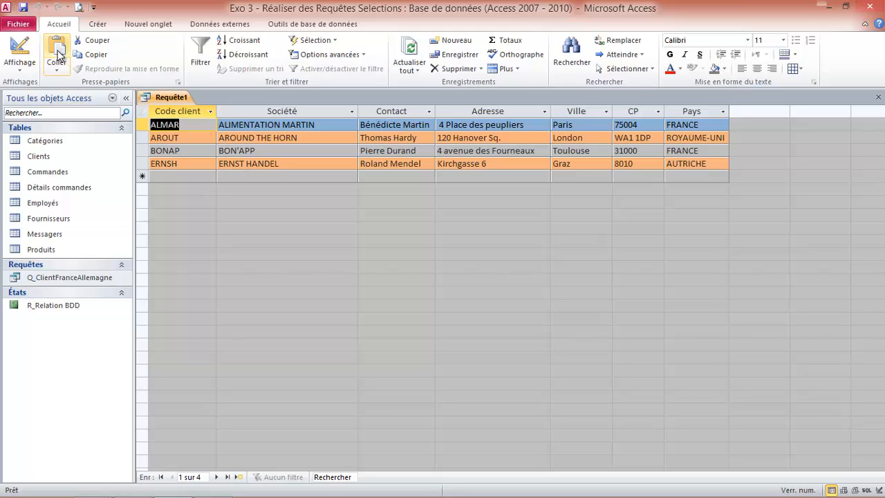
Step: Change the Société criterion to <>"f" and run the query
left_click(20, 49)
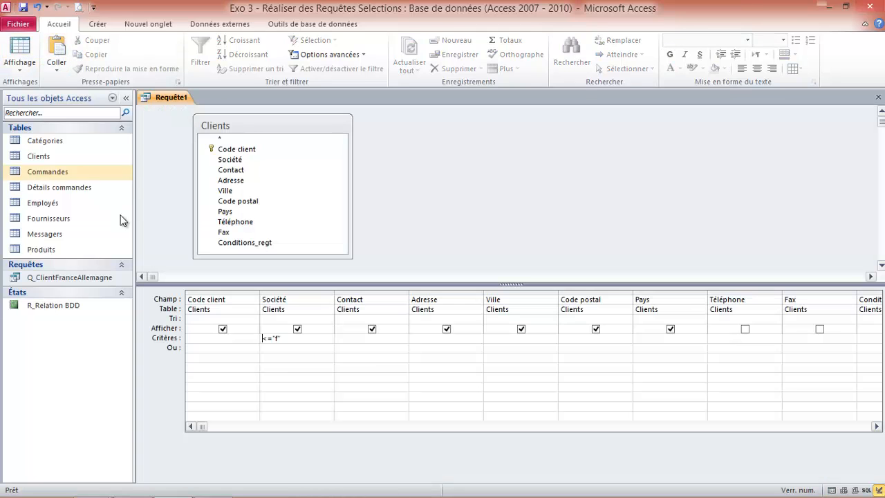
left_click(296, 338)
left_click_drag(281, 338, 255, 338)
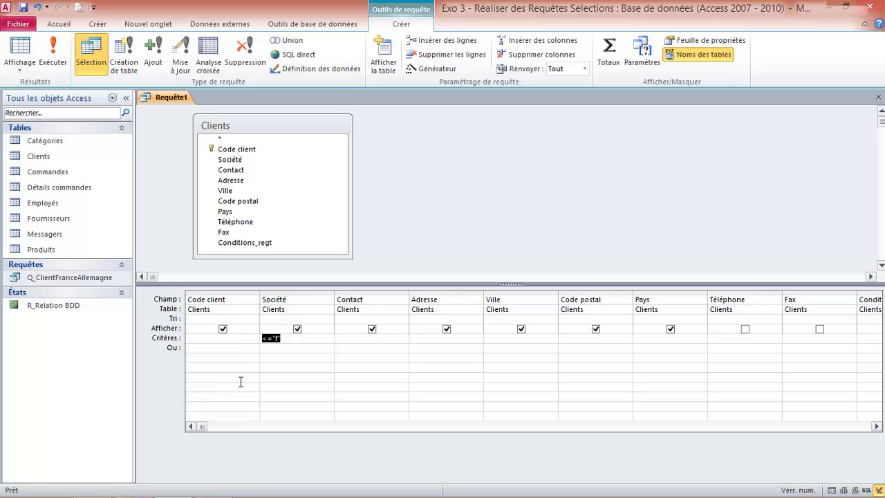
type("<>'f'")
left_click(56, 54)
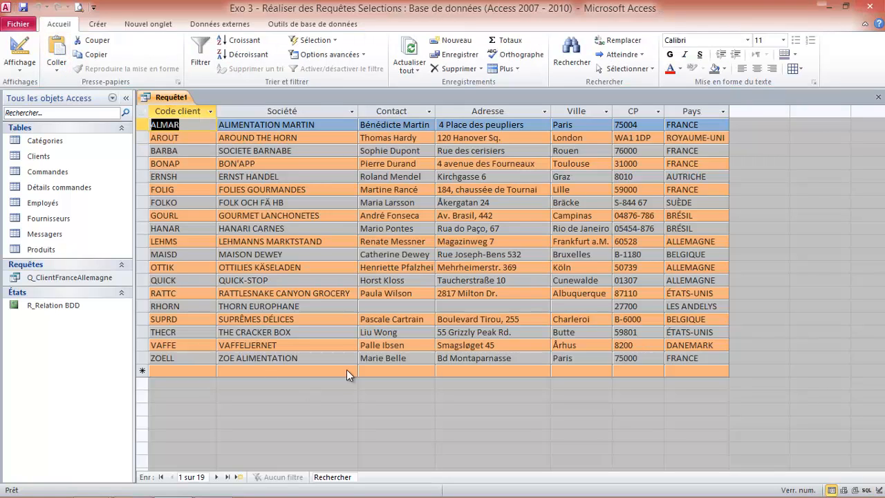
Step: Clear the Société criterion and run the query to list the clients without a filter
left_click(29, 44)
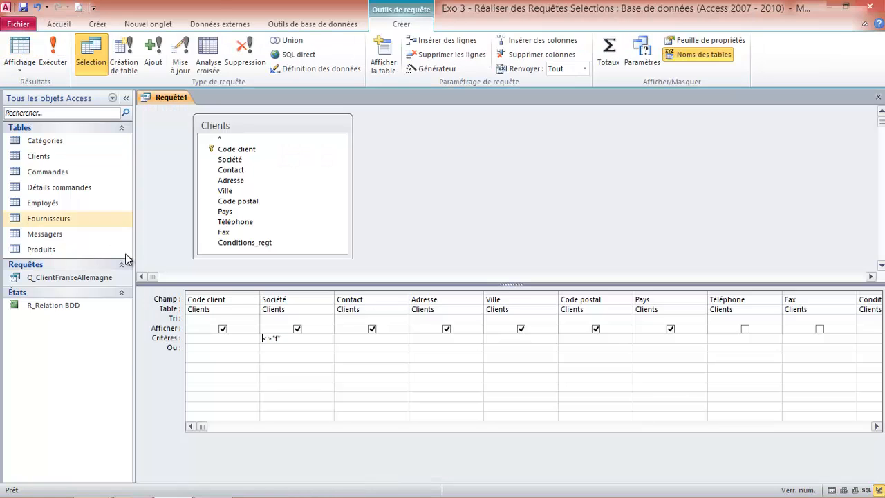
double_click(282, 337)
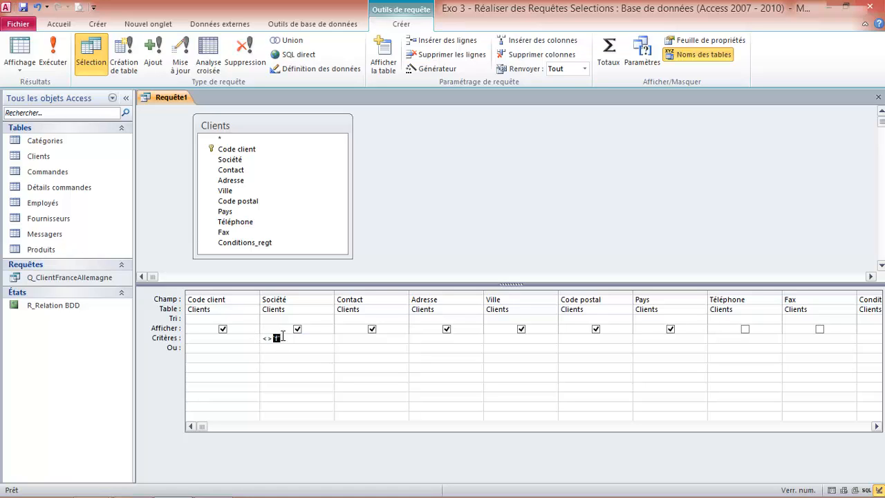
left_click_drag(282, 337, 253, 336)
key("Delete")
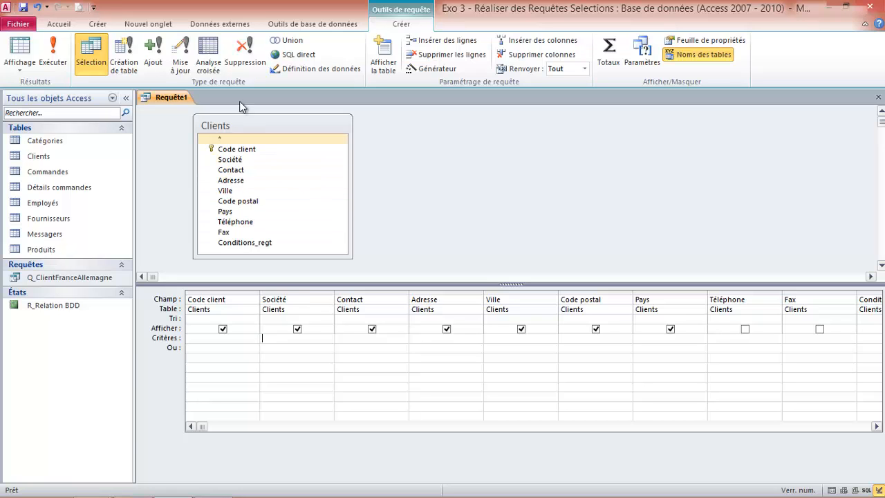
left_click(51, 52)
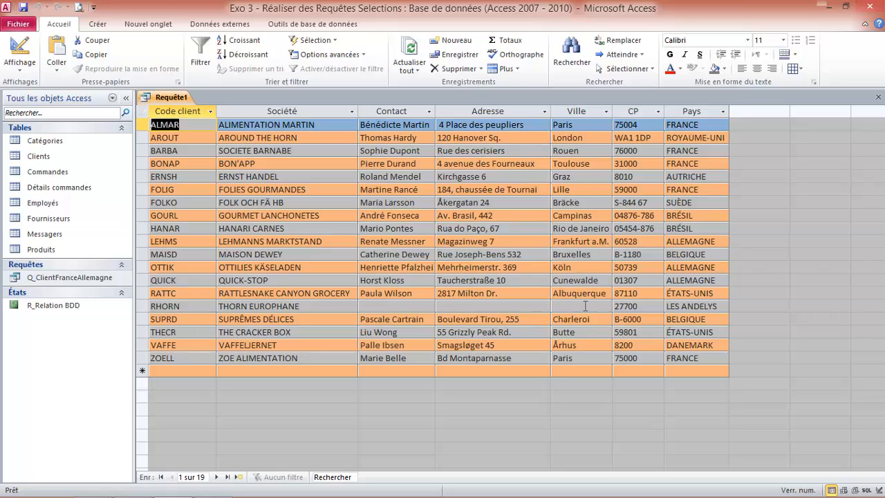
Step: Set the Ville criterion to Est Null, run the query and check the Ville value in the result
left_click(20, 49)
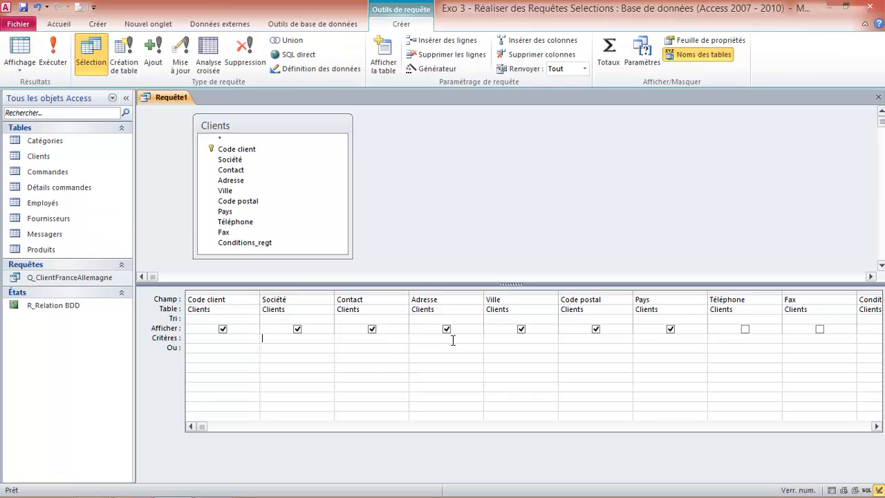
left_click(492, 339)
type("est null")
left_click(504, 358)
left_click(522, 339)
left_click(54, 54)
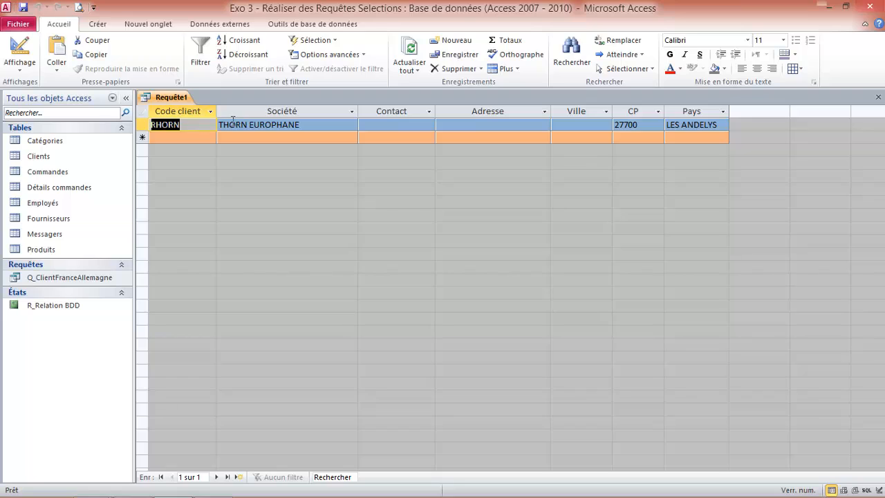
left_click(581, 124)
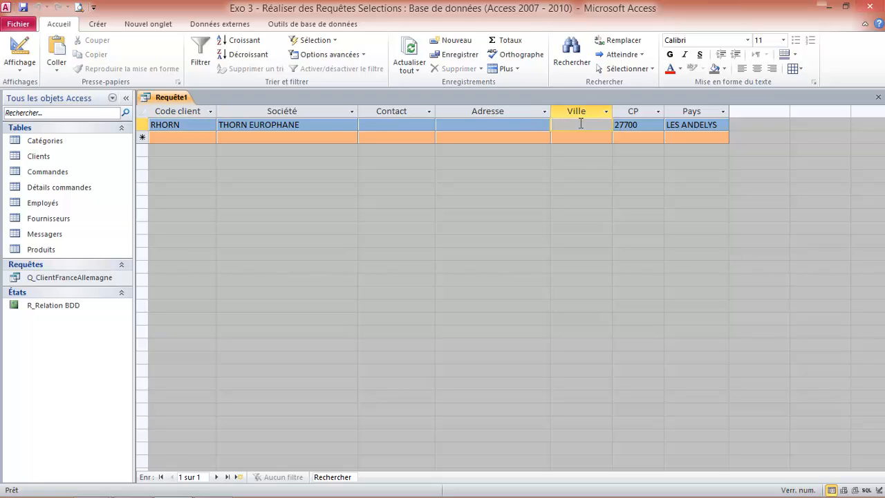
Step: Change the Ville criterion to Est Pas Null and run the query
left_click(19, 50)
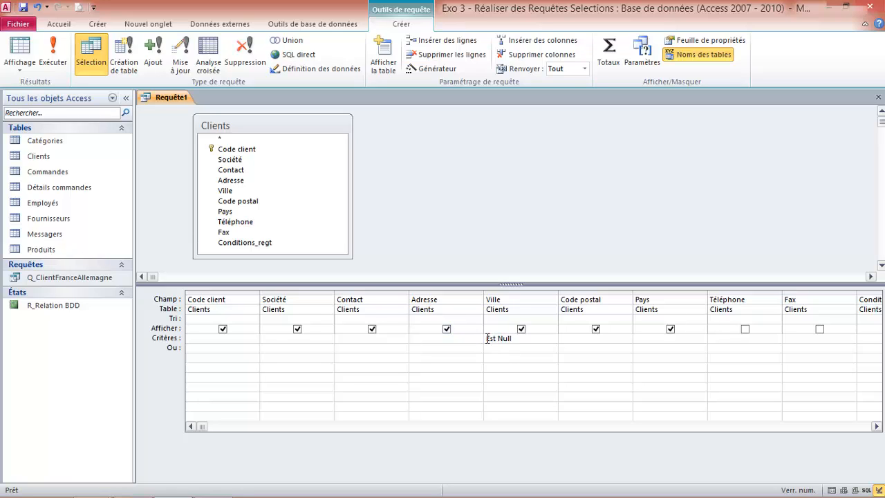
left_click_drag(510, 338, 487, 338)
left_click(516, 338)
key("Left")
key("Left")
key("Left")
key("Left")
type("pas")
left_click(53, 55)
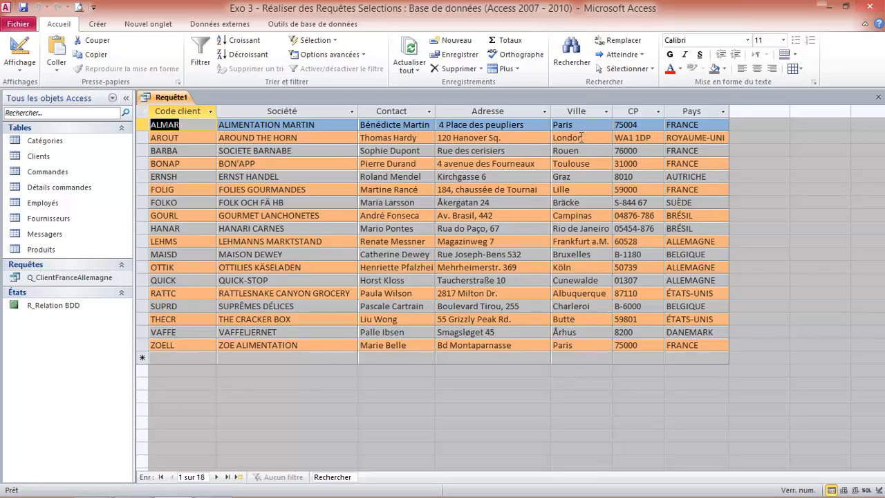
Step: Delete the Ville criterion and rerun the query to review all the cities
left_click(21, 50)
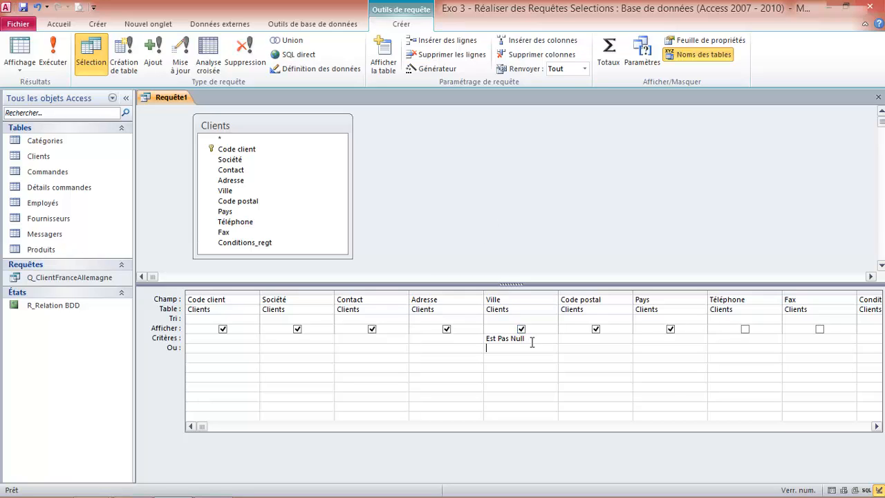
left_click_drag(534, 337, 475, 337)
key("Delete")
left_click(53, 52)
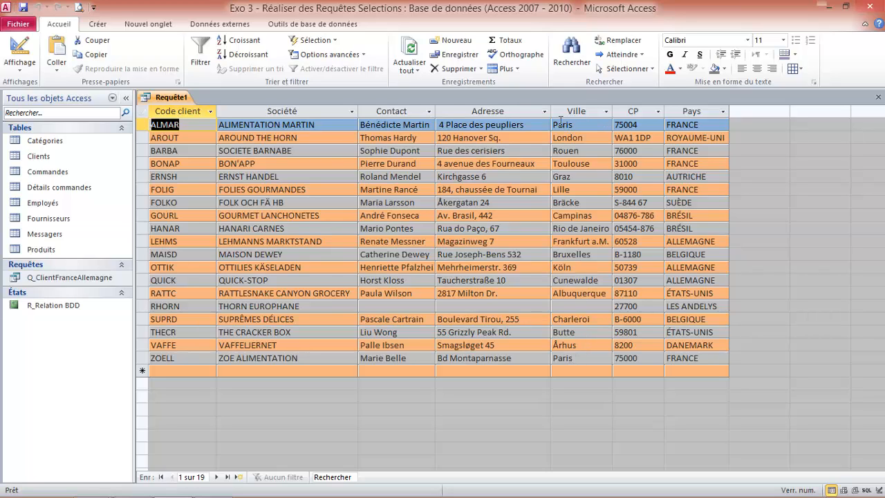
Step: Set the Ville criterion to Pas "Paris" and run the query
left_click(20, 47)
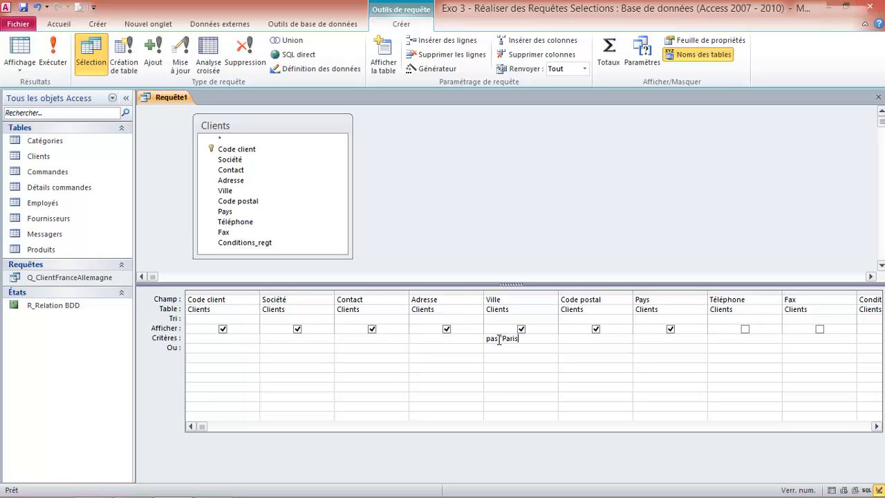
left_click(524, 350)
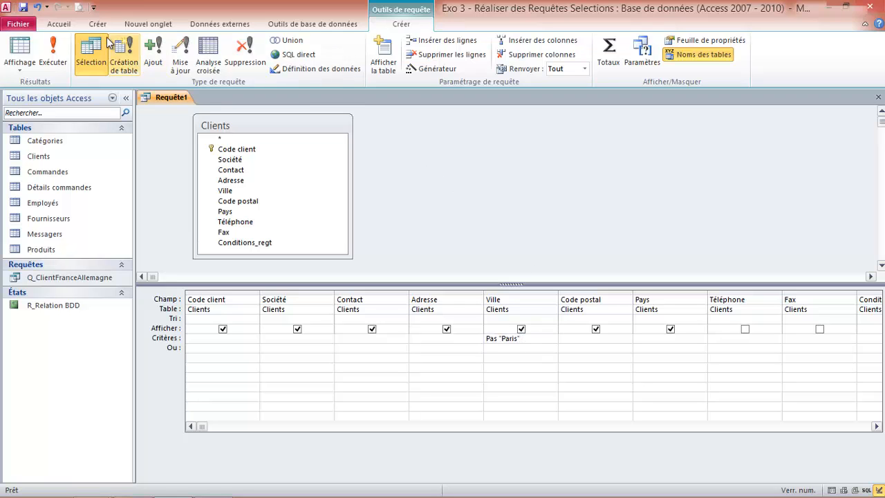
left_click(56, 50)
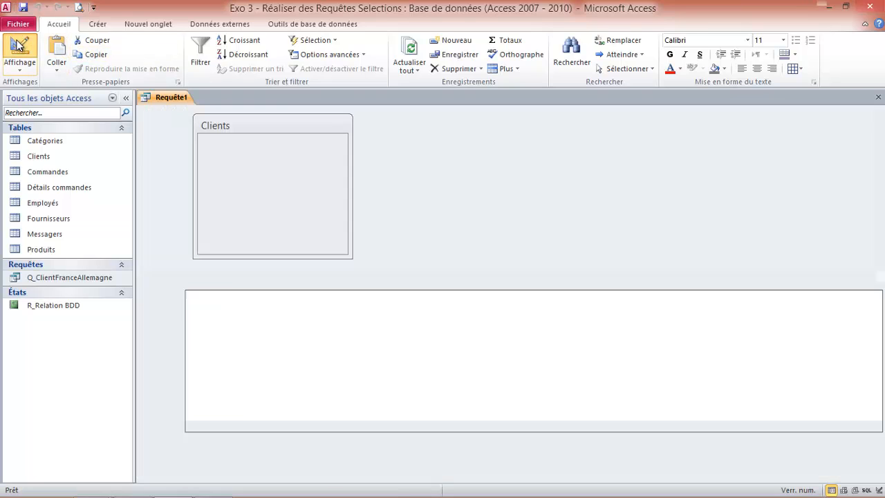
Step: Return to the query design and extend the Ville criterion to Pas "Paris" Et Pas "Lille"
left_click(20, 54)
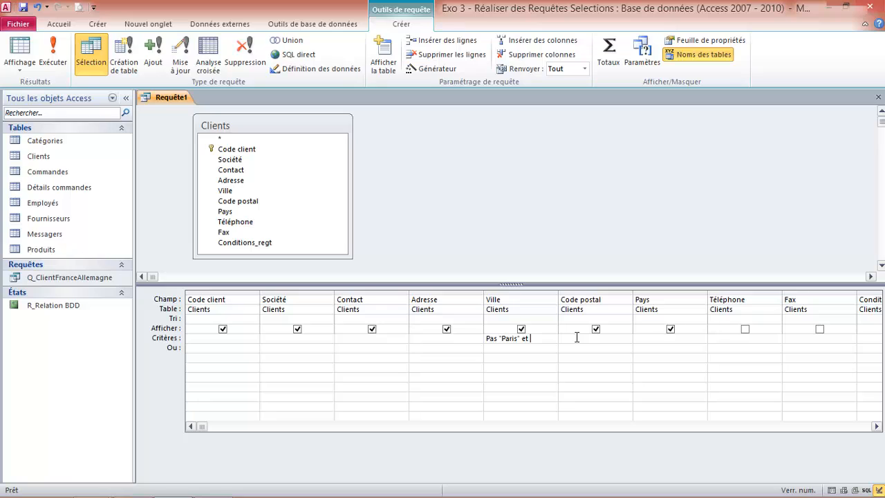
type("s \"Lille\"")
left_click(553, 357)
Step: Widen the Ville column in the design grid to fit its whole criterion and run the query
left_click_drag(557, 292, 596, 292)
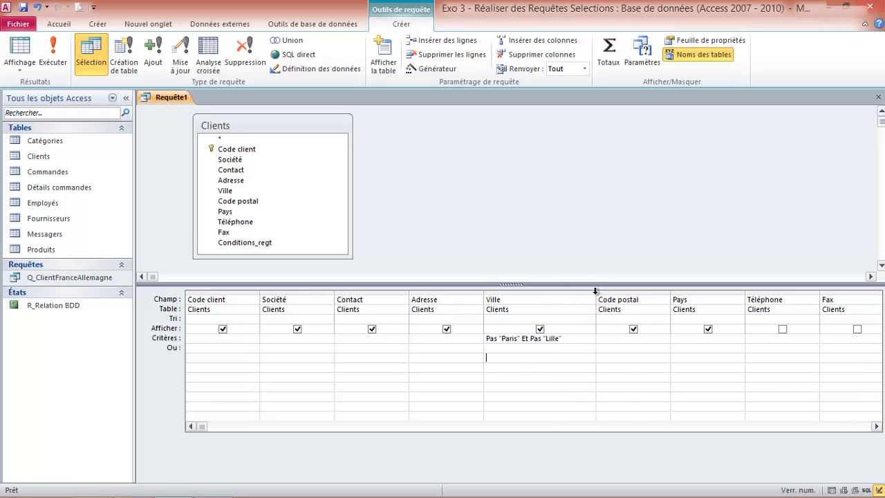
left_click(491, 291)
left_click_drag(484, 291, 471, 293)
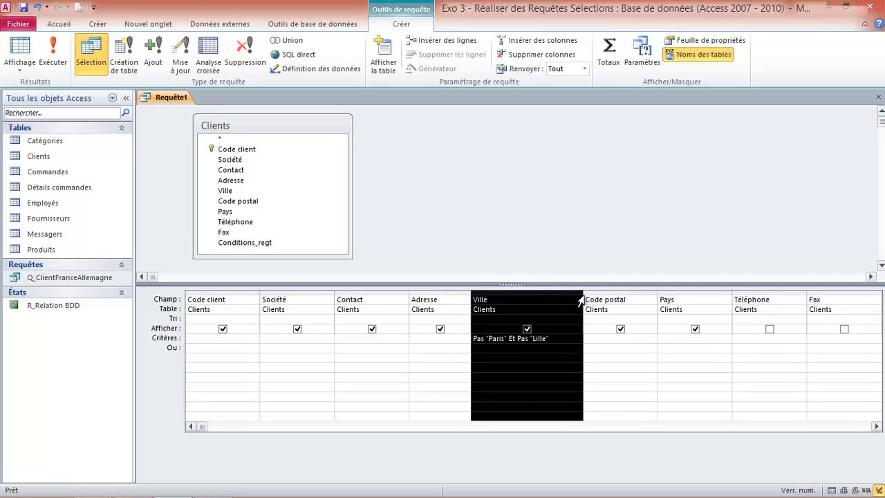
mouse_move(584, 292)
left_mouse_down()
mouse_move(593, 291)
mouse_move(581, 293)
left_mouse_up()
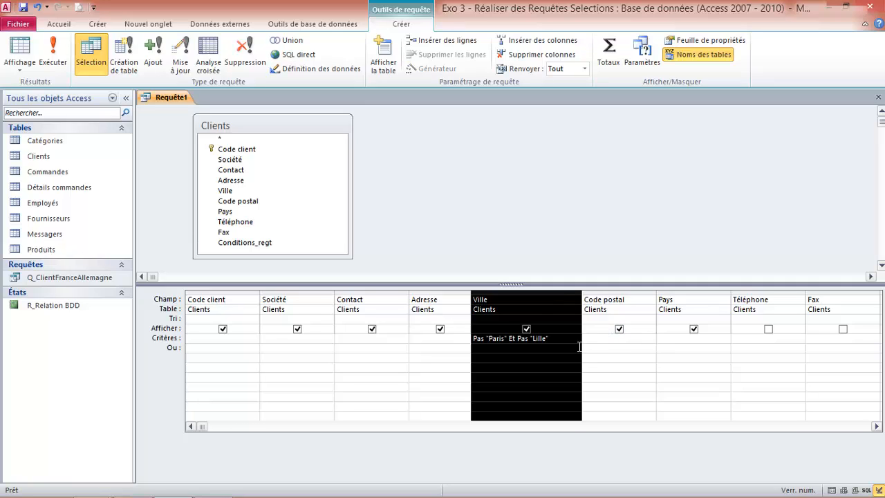
left_click(579, 346)
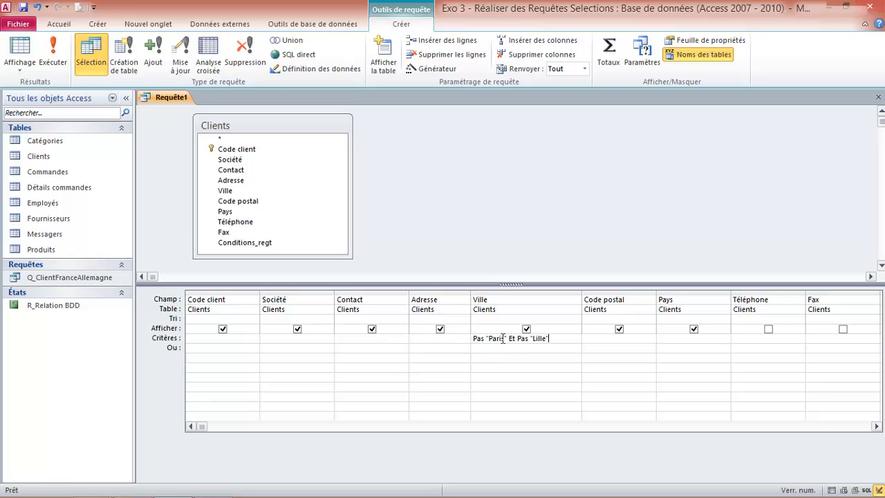
left_click(54, 53)
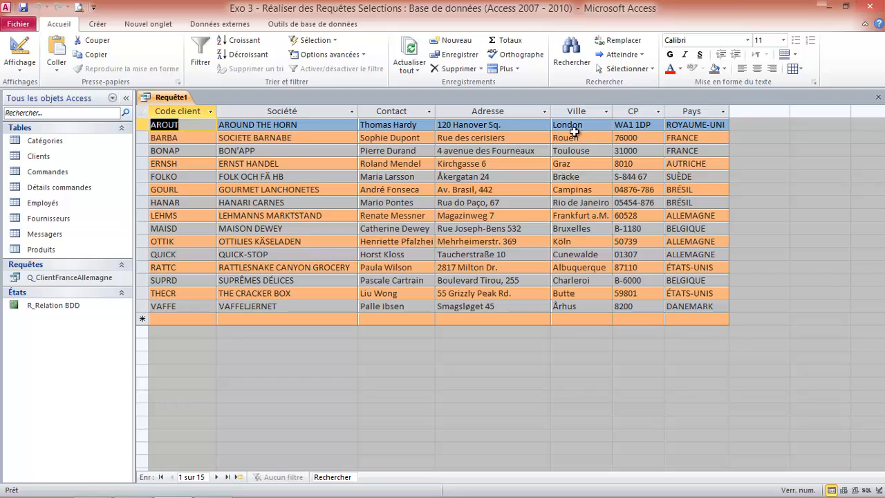
Step: Add Et Pas "Rouen" to the Ville criterion in a column widened to fit it, and run the query
left_click(21, 56)
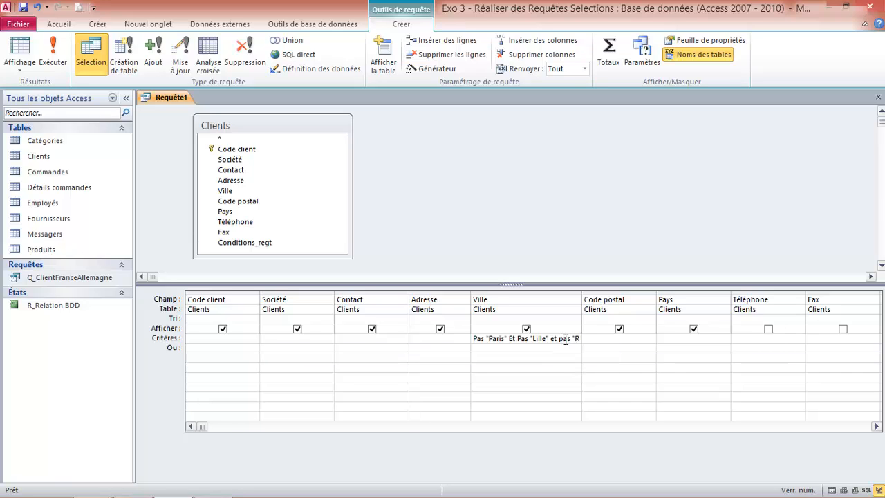
type("ouen")
left_click(533, 347)
left_click_drag(581, 293, 624, 293)
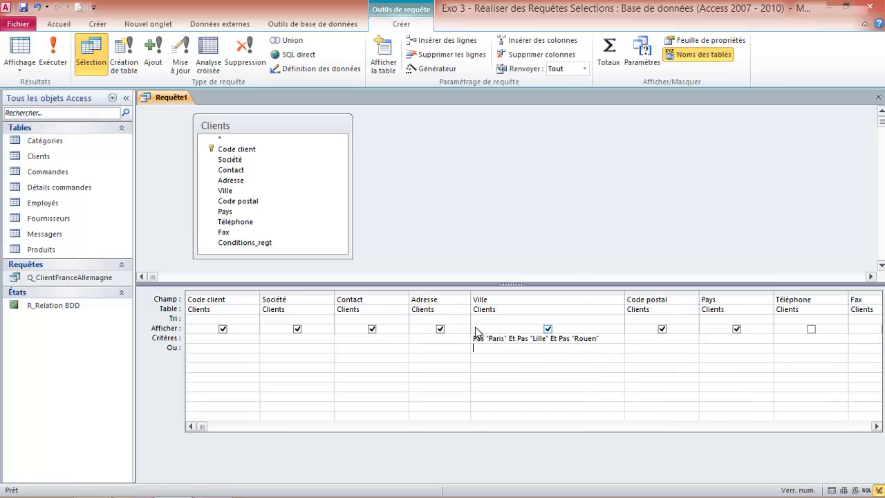
left_click(53, 55)
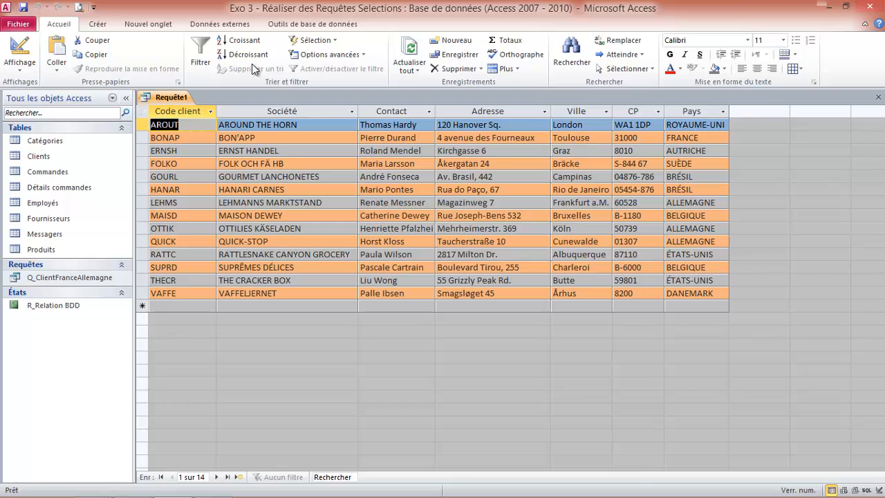
Step: Save the query as Q_CLientHorsLilleParisRouen from its design and close it
left_click(20, 47)
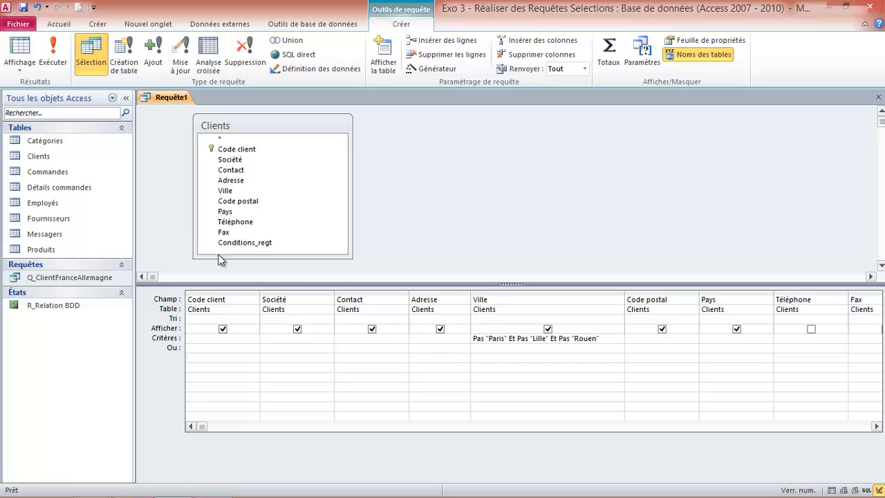
left_click(23, 7)
type("Q")
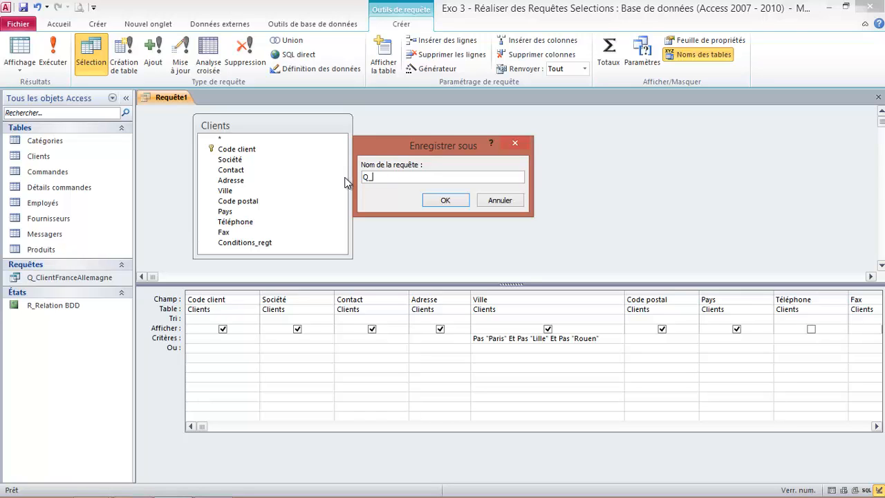
type("_CLientHorsLilleParisRouen")
left_click(445, 201)
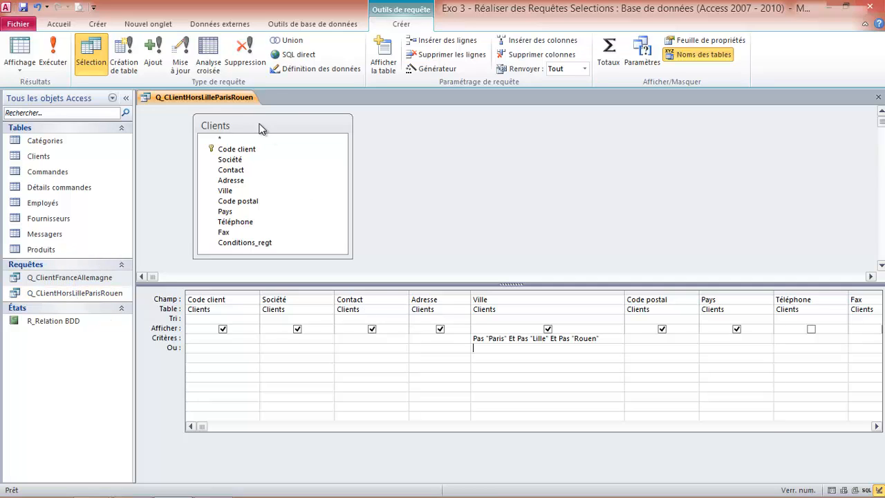
left_click(878, 97)
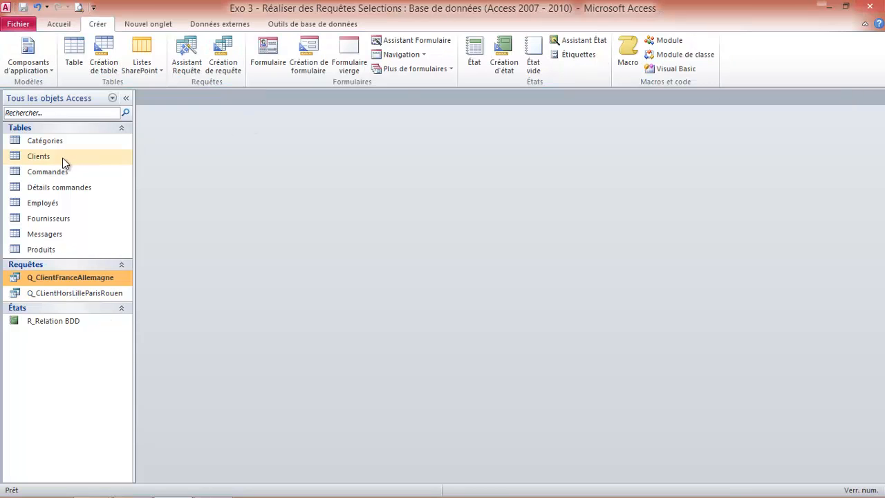
Step: Reopen the query Q_CLientHorsLilleParisRouen and examine its Ville criterion in the design grid
double_click(66, 293)
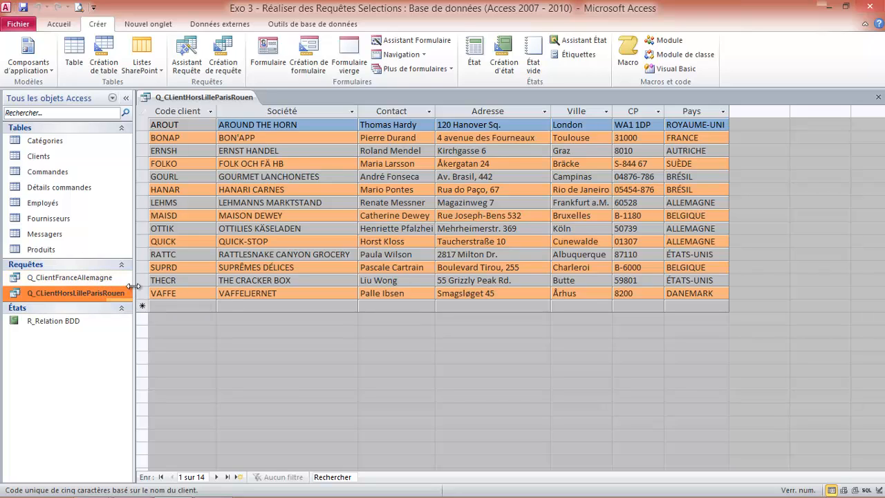
left_click(61, 26)
left_click(21, 50)
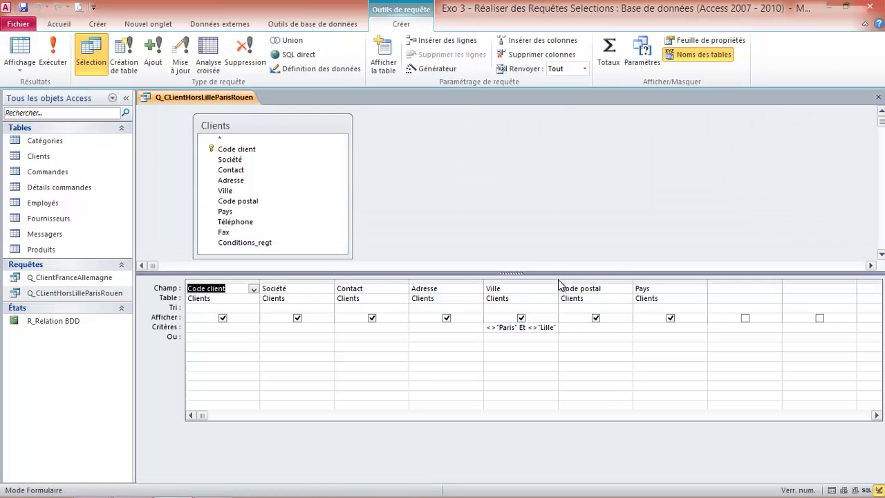
left_click(559, 280)
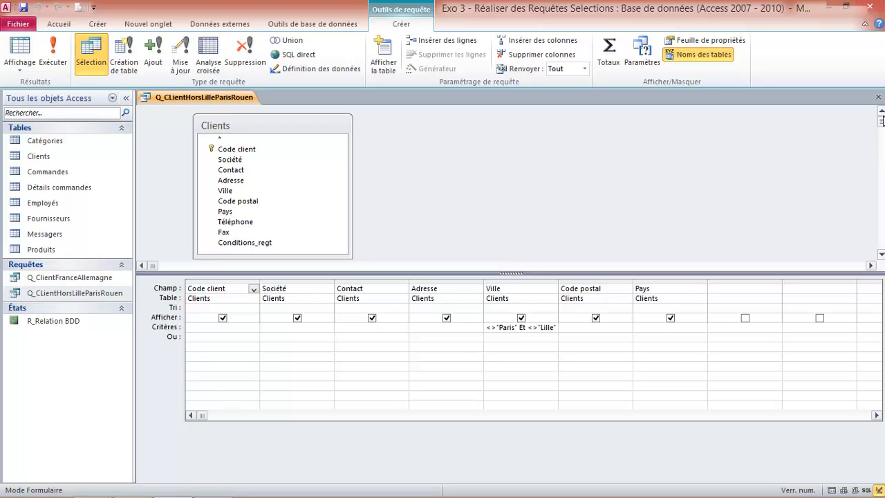
Step: Close the open query and start a new query design on the Clients table with an enlarged field list
left_click(878, 97)
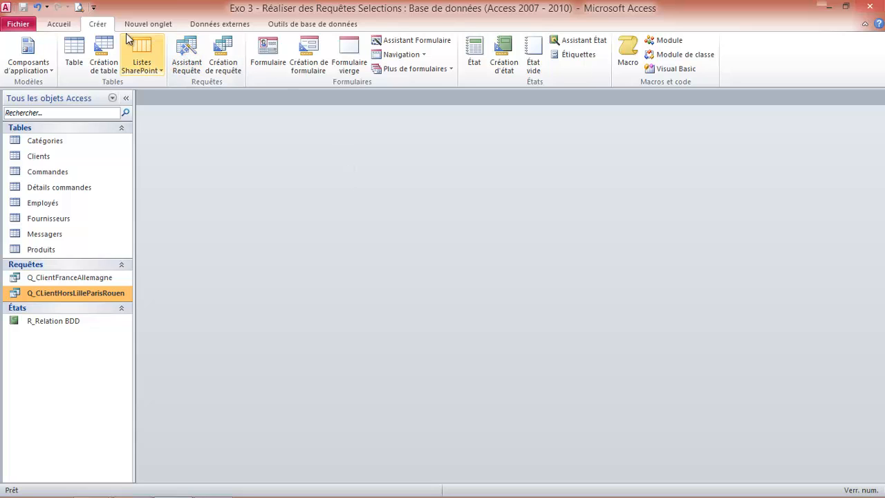
left_click(223, 64)
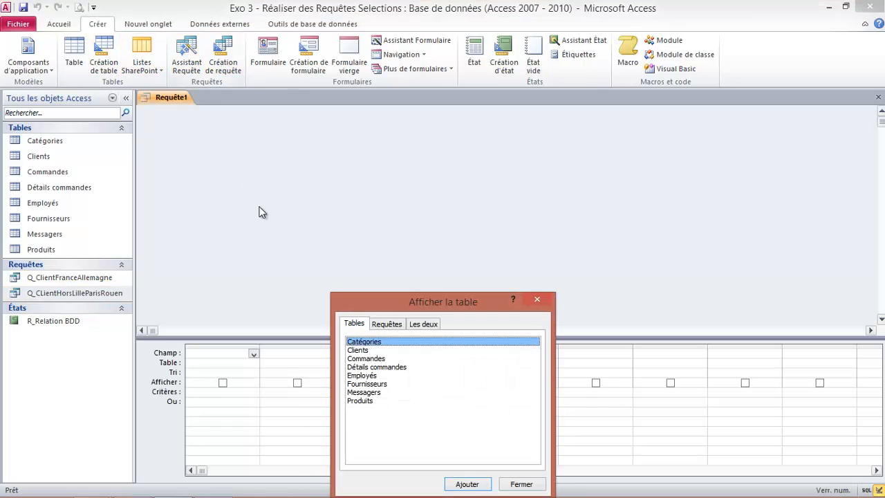
left_click(362, 351)
left_click(466, 484)
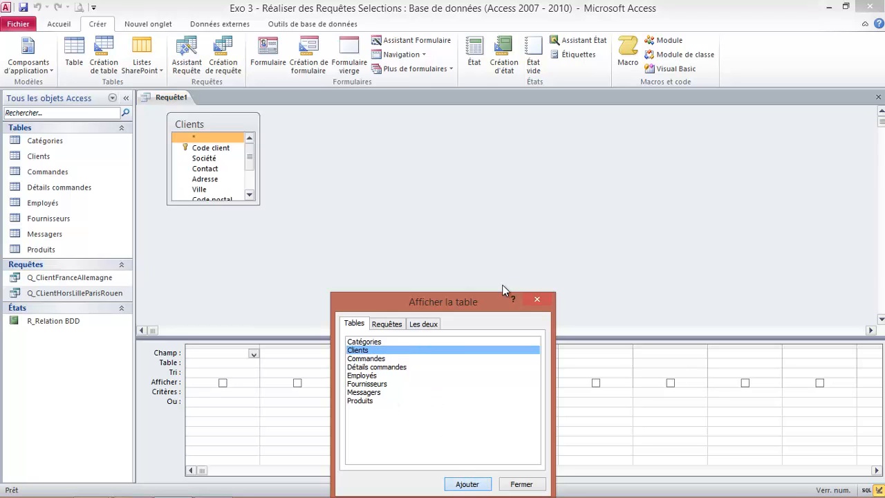
left_click(537, 299)
left_click_drag(510, 337, 501, 285)
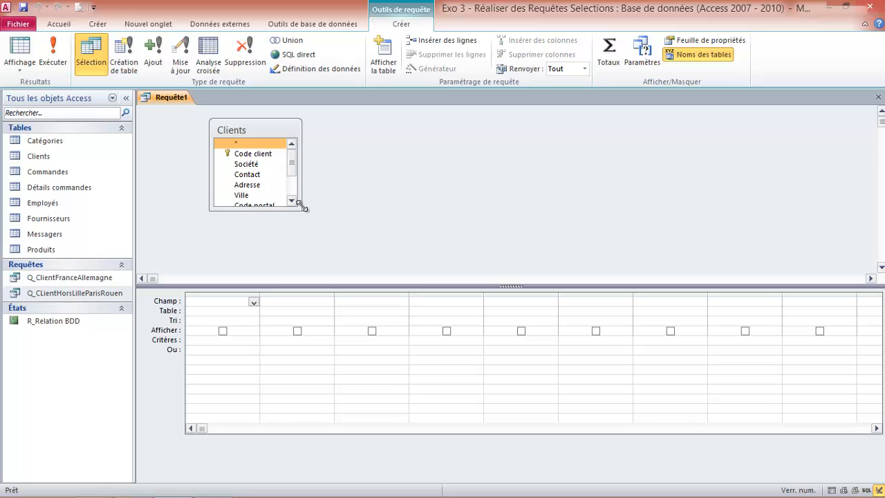
left_click_drag(301, 210, 353, 226)
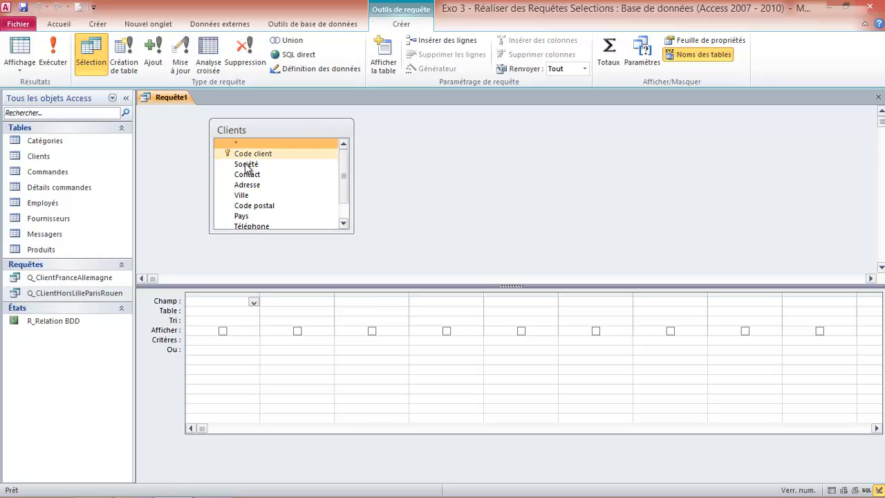
Step: Add Code client, Société, Contact, Ville, Code postal and Pays to the design grid in that order and run the query
left_click_drag(243, 155, 284, 302)
left_click_drag(256, 174, 361, 302)
left_click_drag(276, 185, 425, 302)
left_click_drag(241, 195, 510, 300)
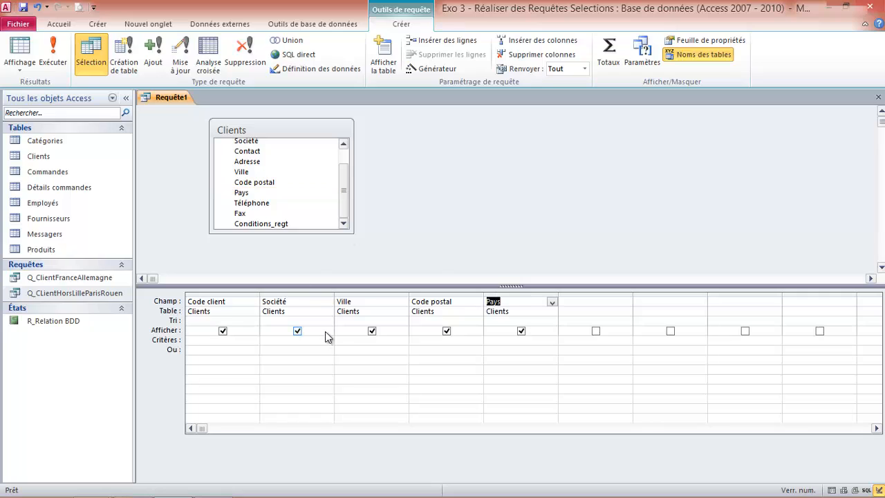
left_click(339, 339)
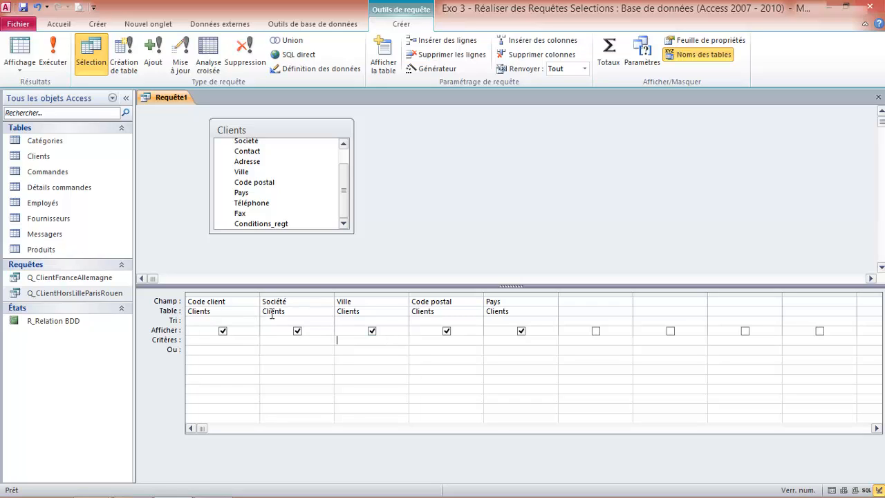
left_click_drag(252, 157, 340, 301)
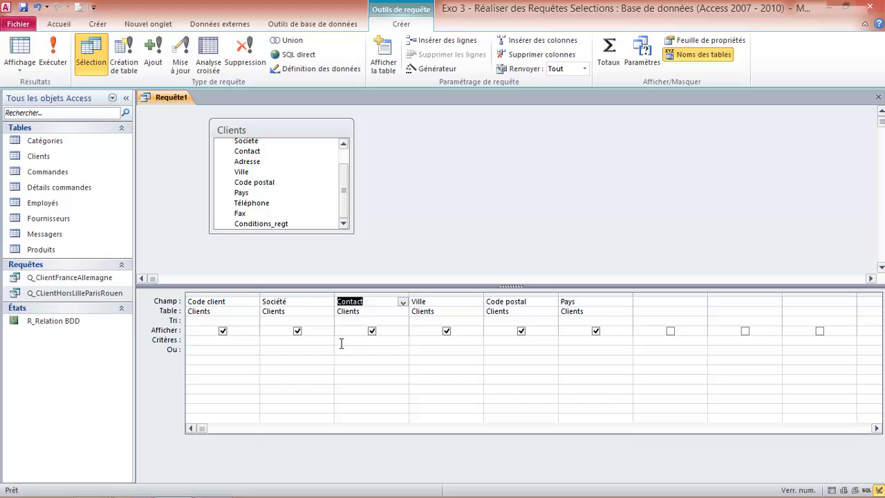
left_click(52, 56)
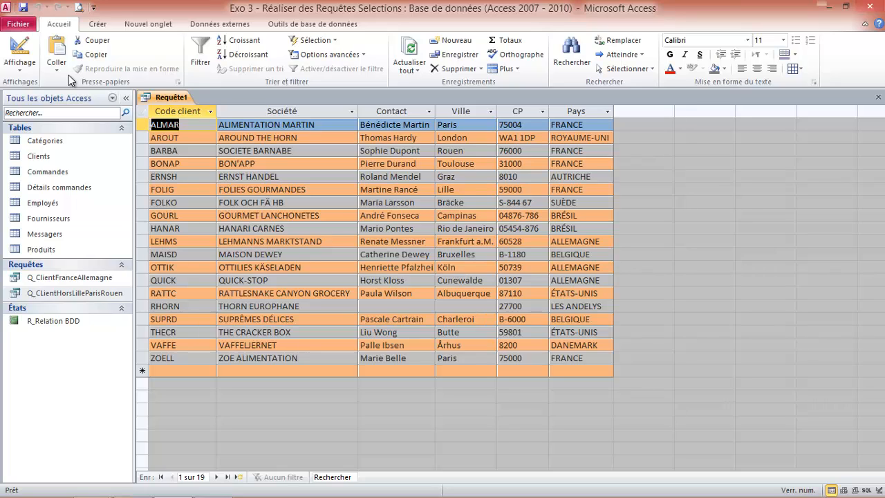
Step: Set the Contact criterion to Comme "M*" in the query design and run the query
left_click(27, 52)
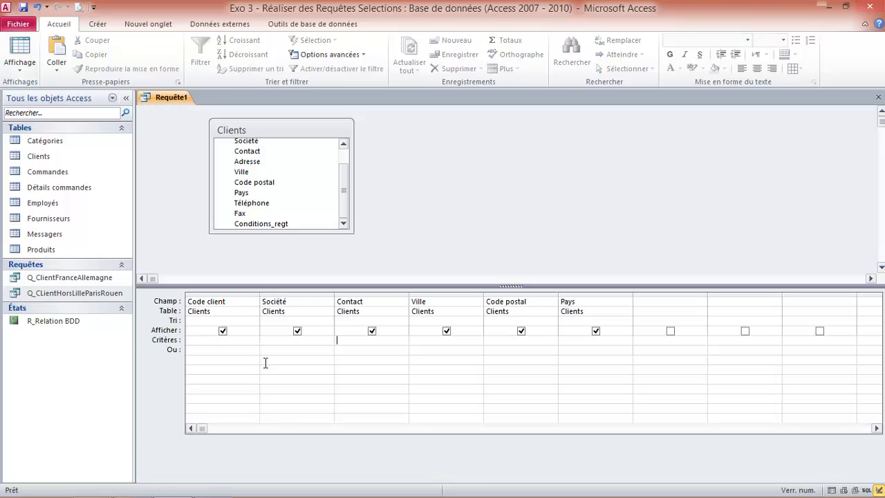
left_click(346, 339)
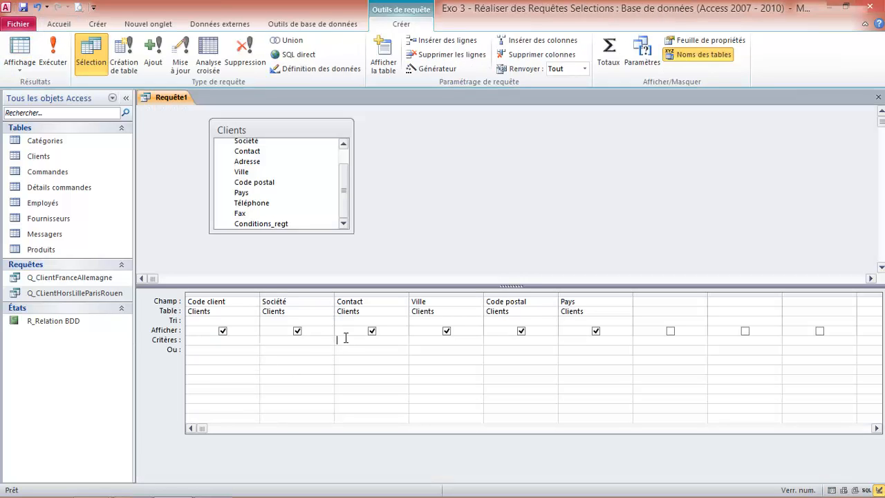
type("comme \"Mµ")
key("BackSpace")
key("Down")
left_click(58, 54)
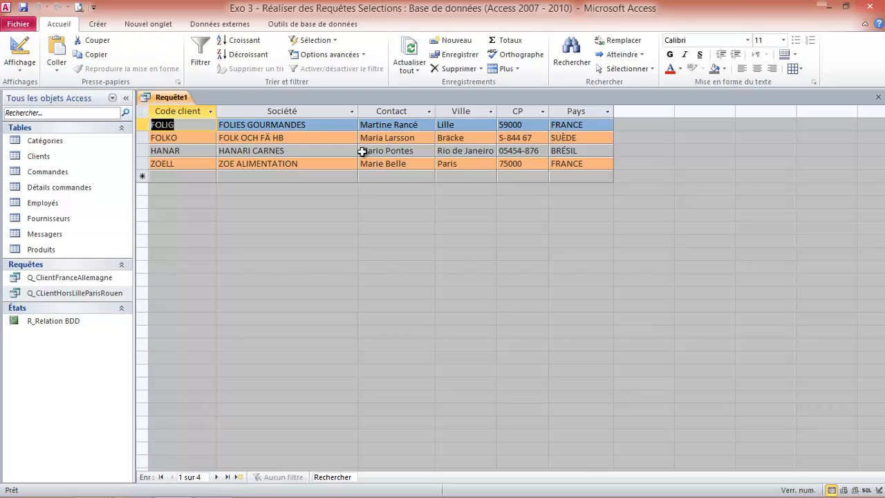
Step: Try the letter l instead of M in the Contact criterion and run the query
left_click(21, 50)
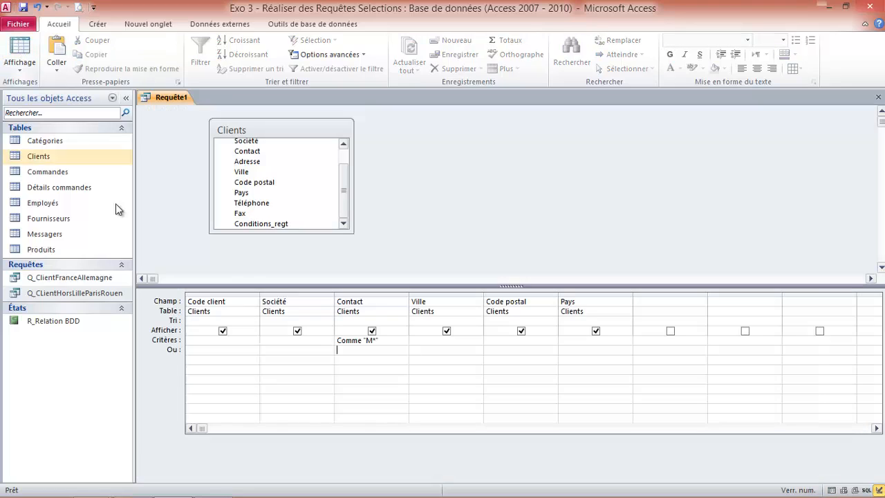
double_click(369, 340)
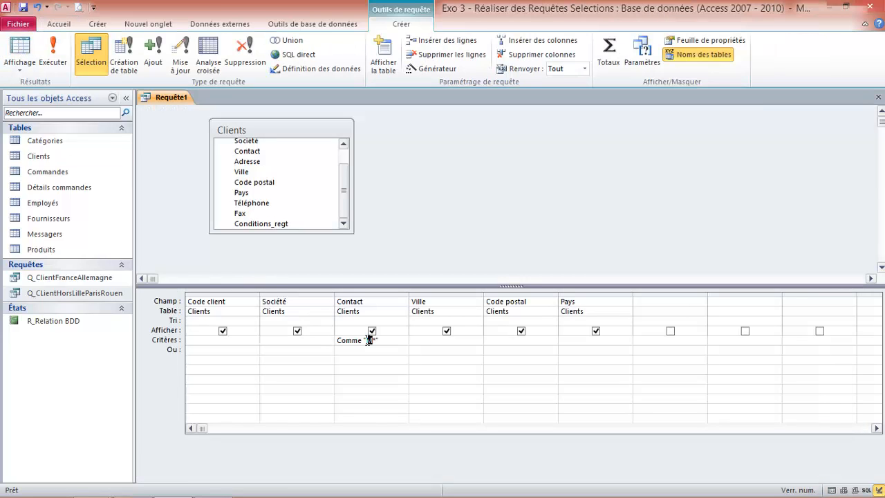
type("I")
left_click(52, 54)
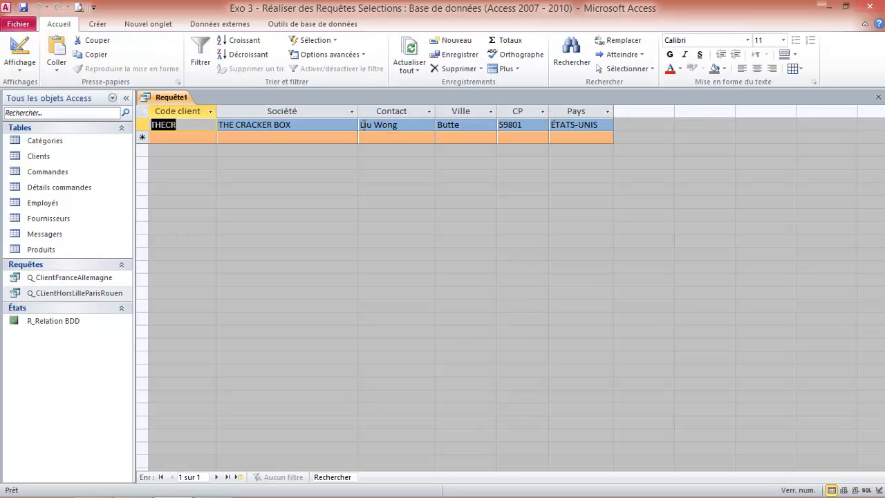
Step: Set the Contact criterion to Comme "m*" in the design, with the Clients field list made taller, and run the query
left_click(22, 47)
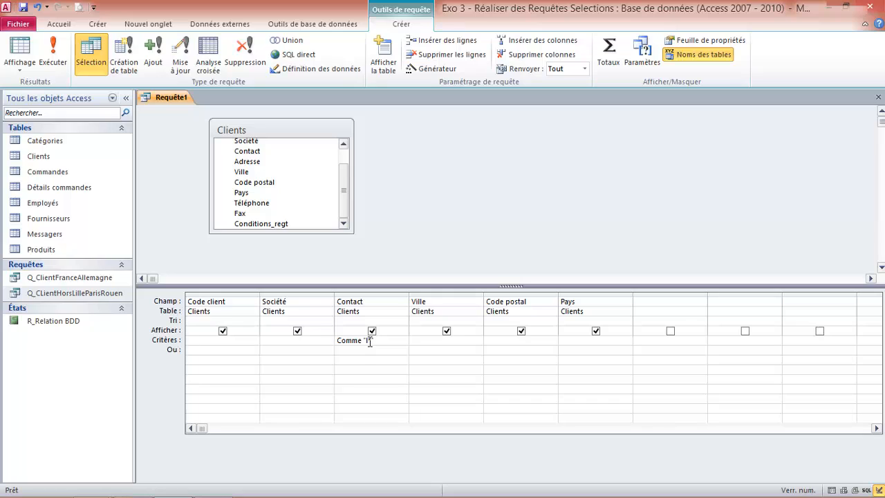
left_click(353, 341)
left_click(347, 350)
left_click_drag(352, 232, 348, 250)
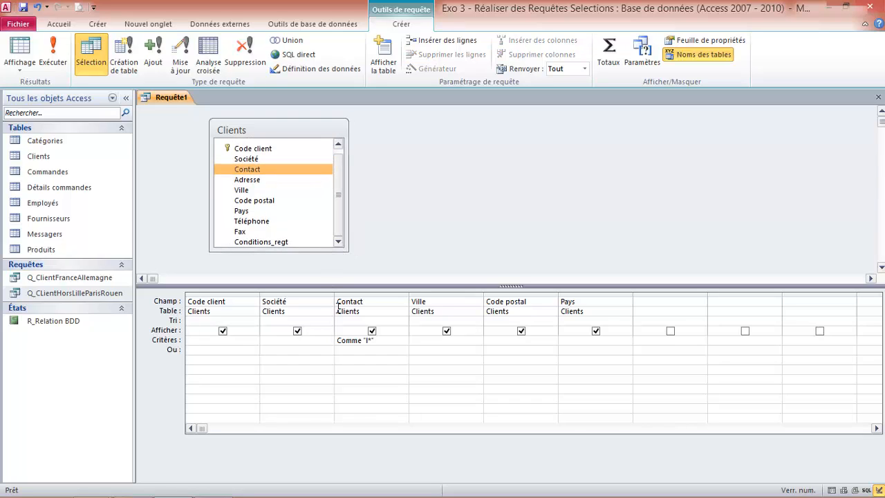
left_click(366, 340)
type("m*")
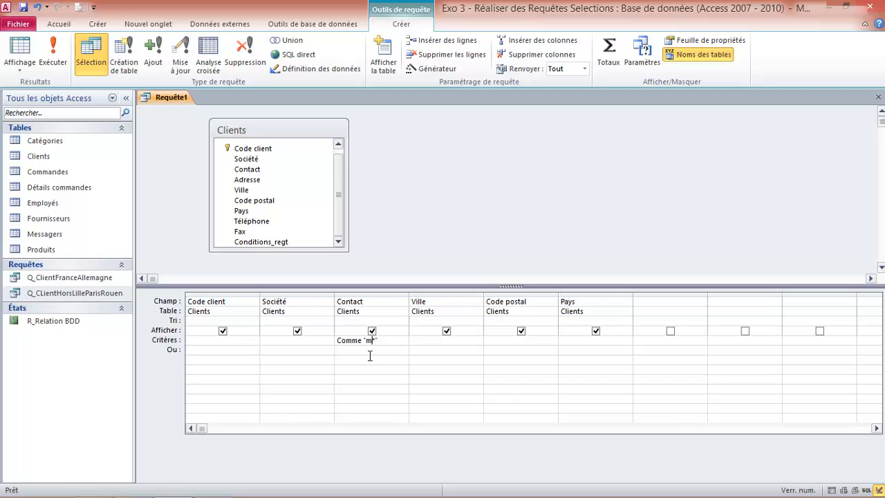
left_click(53, 52)
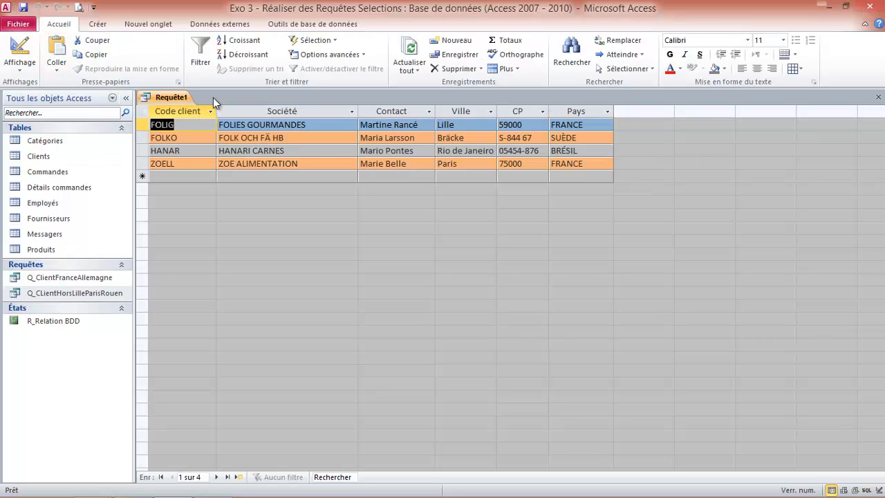
Step: Save the query as Q_CLientLettreM from its design and close it
left_click(19, 48)
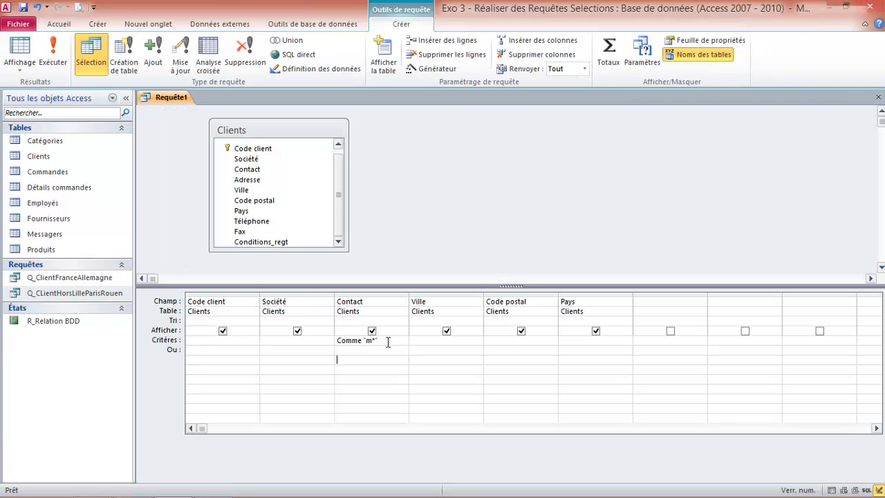
left_click(22, 8)
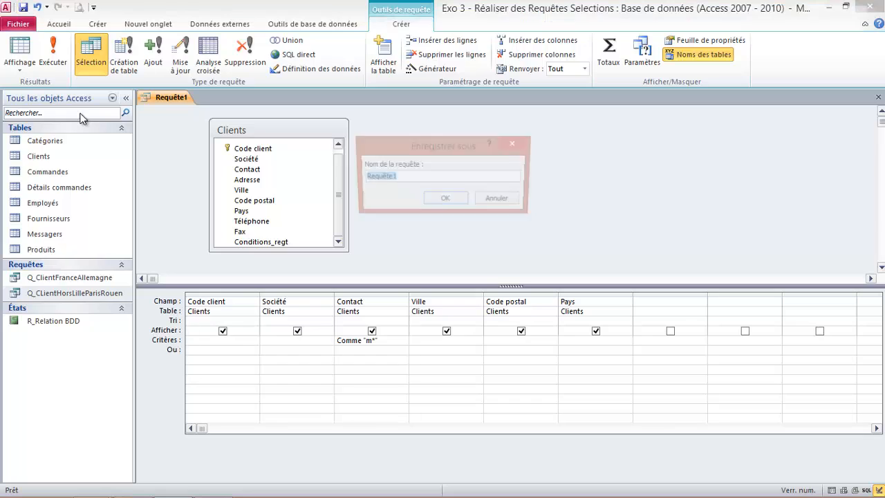
type("Q")
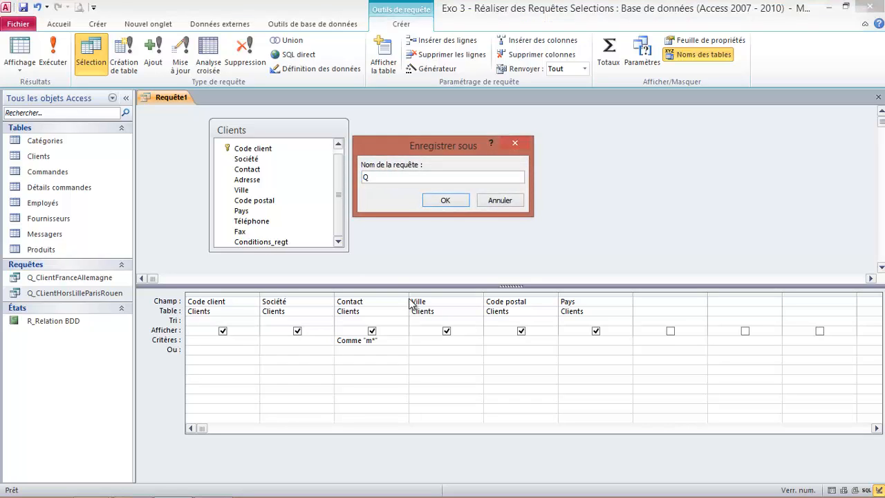
type("_CLient")
type("Lette")
type("rM")
left_click(445, 200)
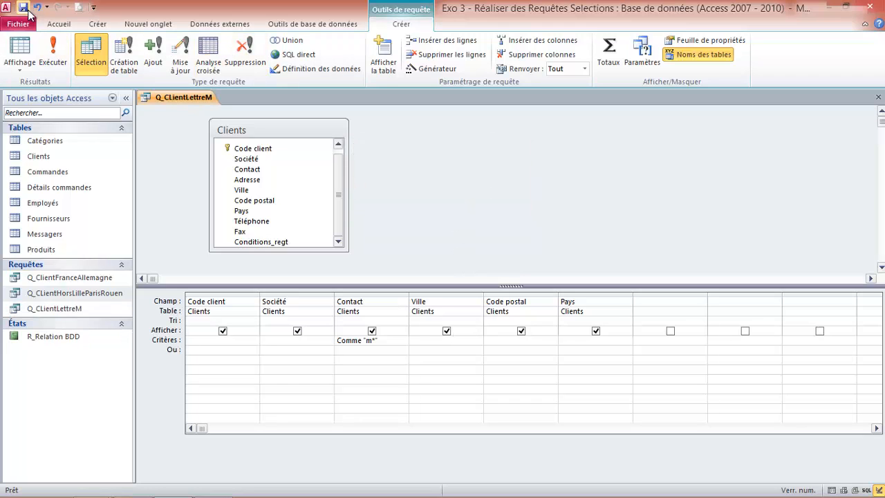
left_click(401, 356)
left_click(877, 96)
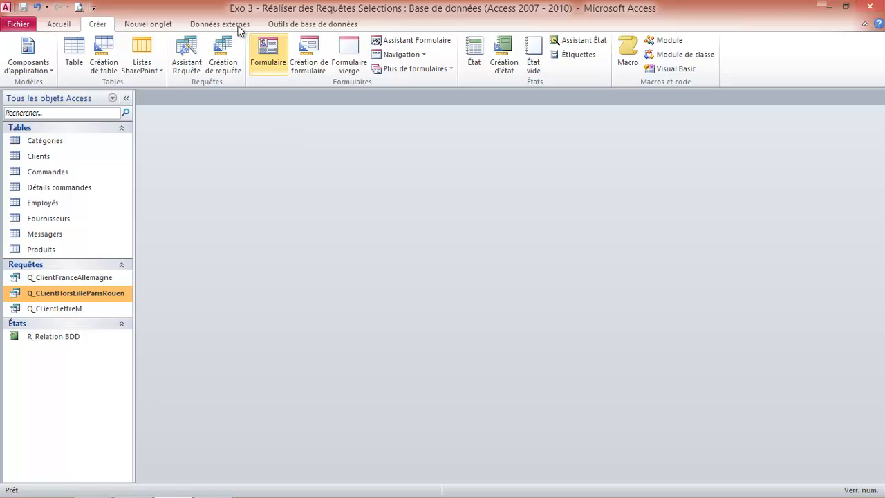
Step: Start a new query design containing the Catégories and Produits tables
left_click(229, 61)
left_click_drag(486, 306, 670, 155)
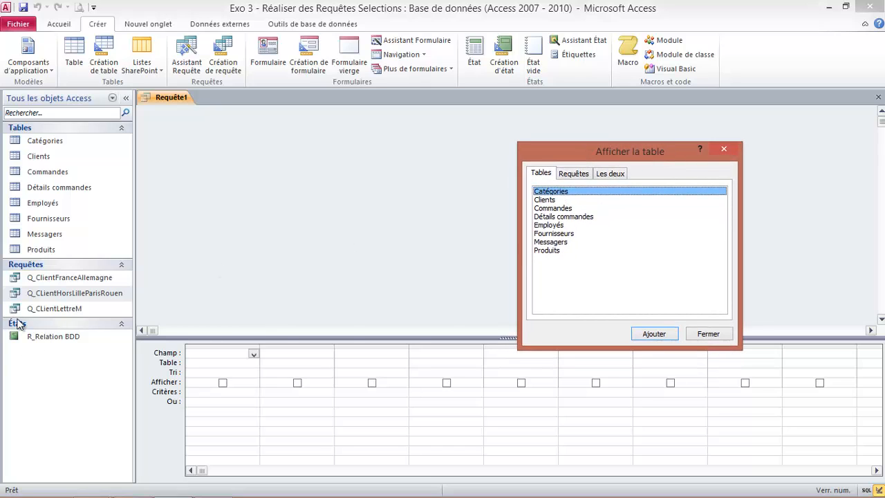
left_click(580, 174)
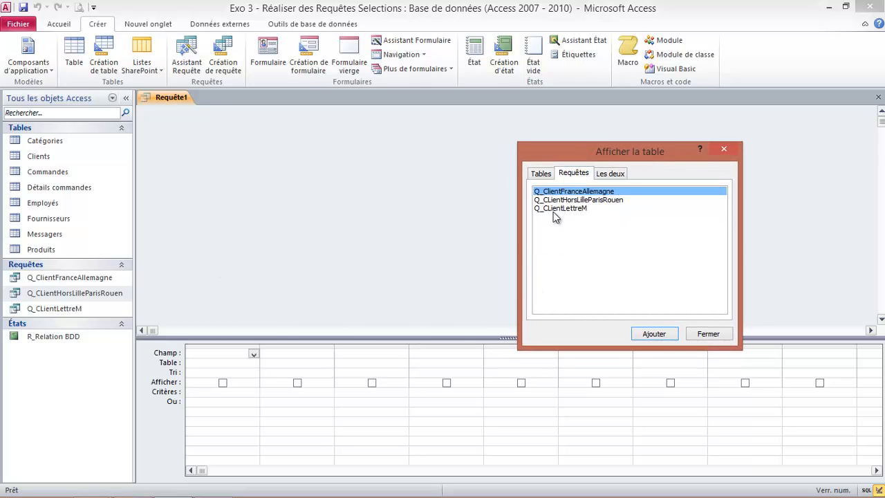
left_click(545, 174)
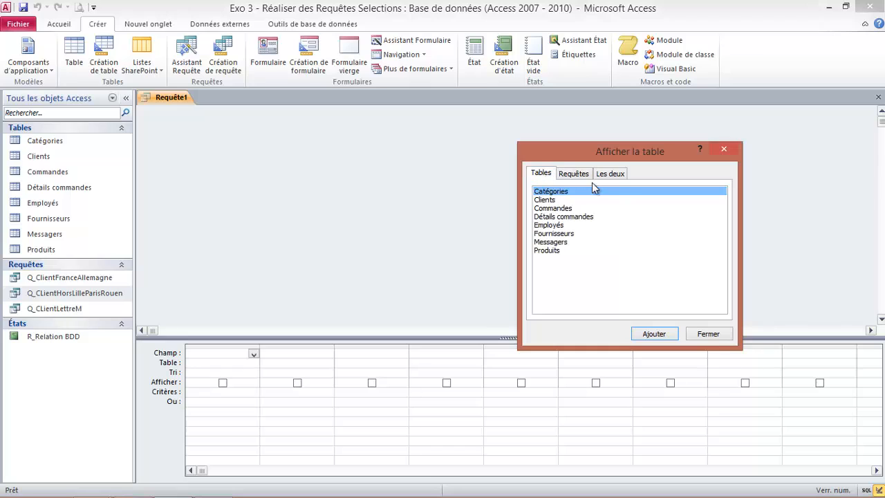
left_click(612, 174)
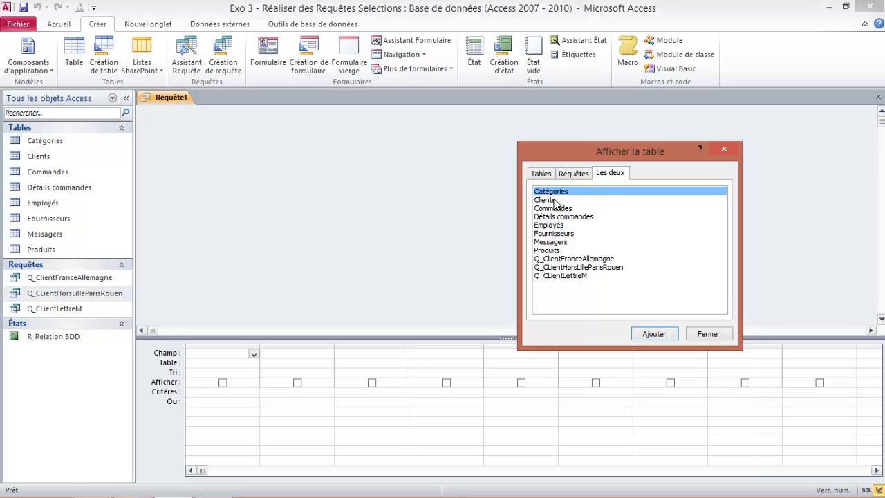
left_click(551, 250, "ctrl")
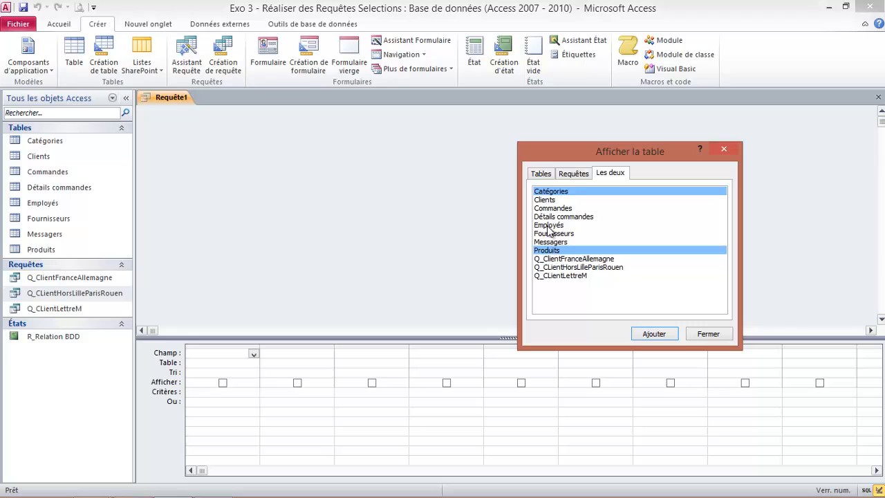
left_click(654, 336)
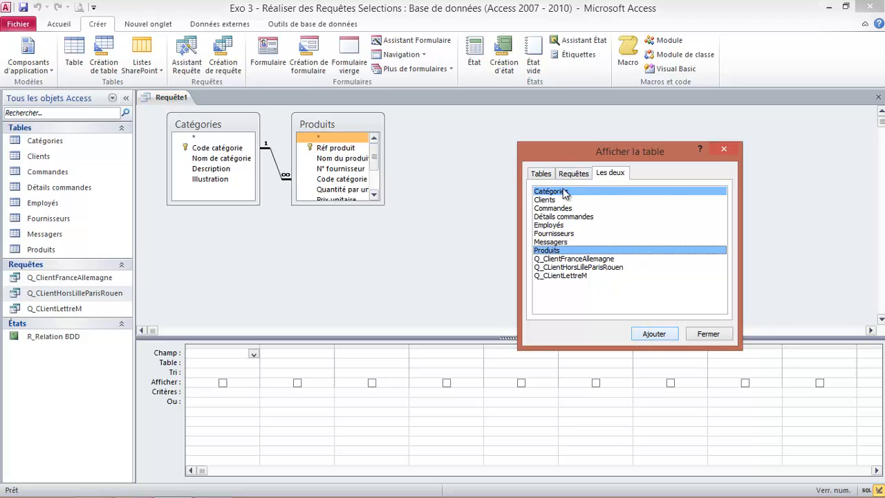
left_click(723, 149)
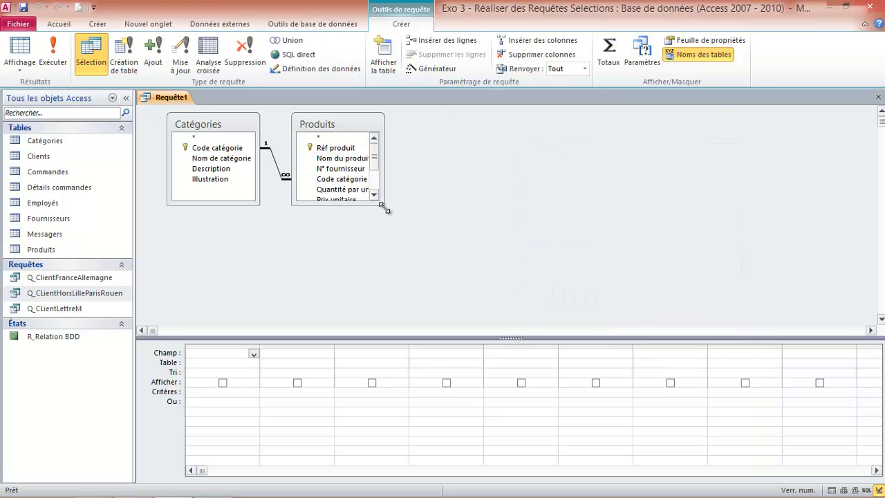
Step: Enlarge the Produits field list to show all its fields, space the two tables apart, and make the design grid taller
left_click_drag(384, 204, 488, 250)
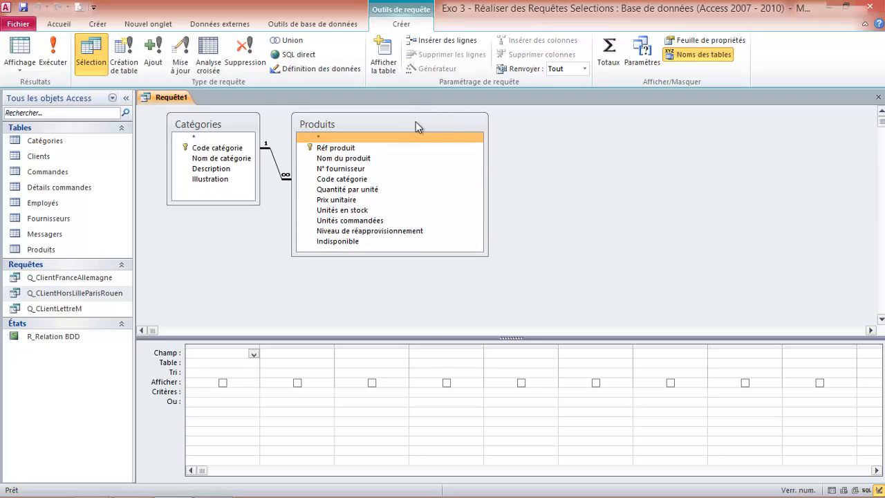
left_click_drag(416, 121, 537, 125)
left_click_drag(221, 121, 246, 125)
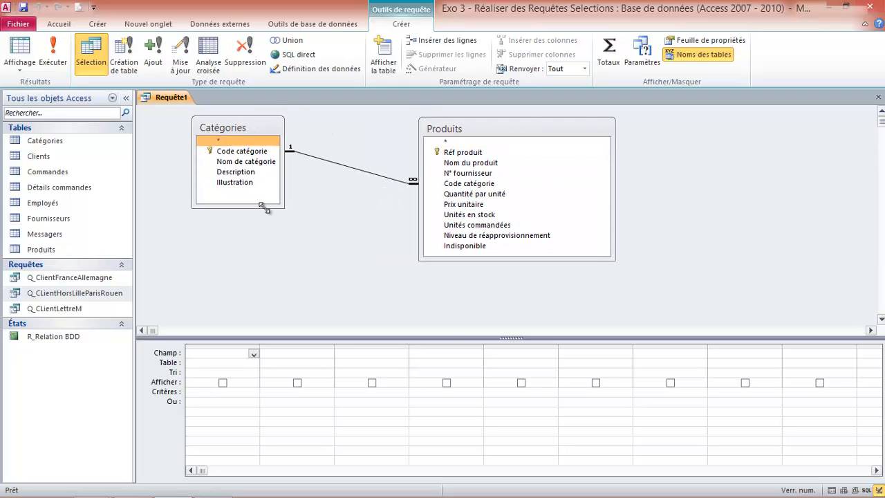
left_click_drag(282, 208, 283, 203)
left_click_drag(511, 338, 518, 291)
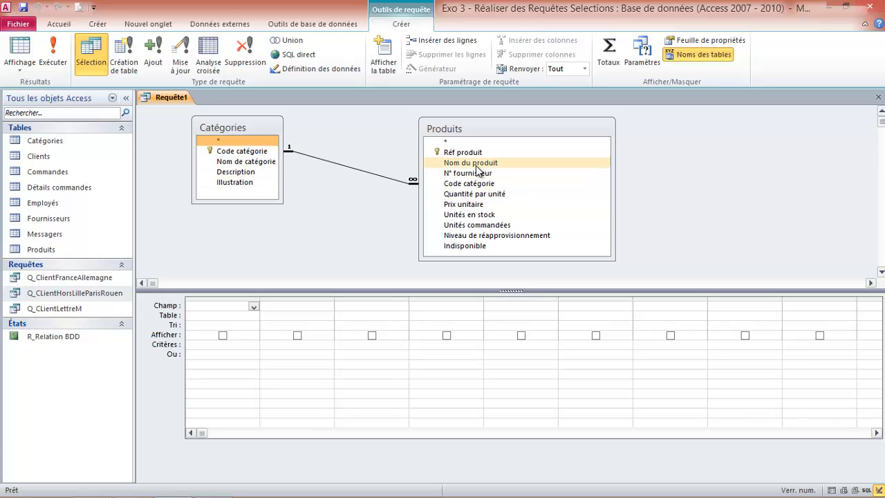
Step: Add Nom de catégorie from Catégories and Nom du produit, Quantité par unité, Unités en stock and Indisponible from Produits to the design grid
left_click_drag(250, 163, 231, 305)
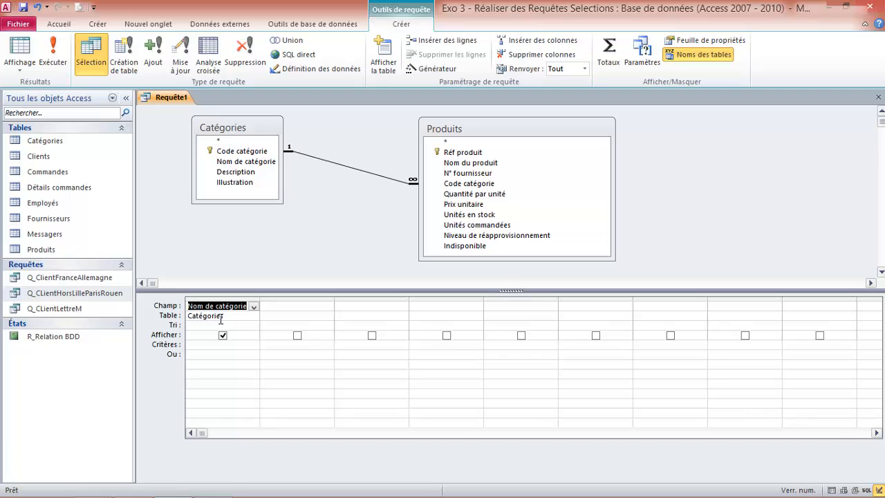
left_click_drag(461, 162, 297, 317)
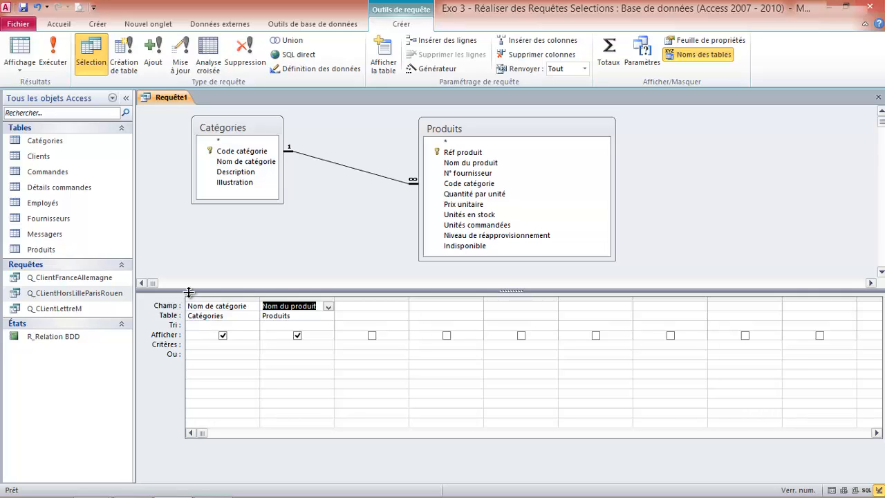
left_click_drag(515, 291, 326, 288)
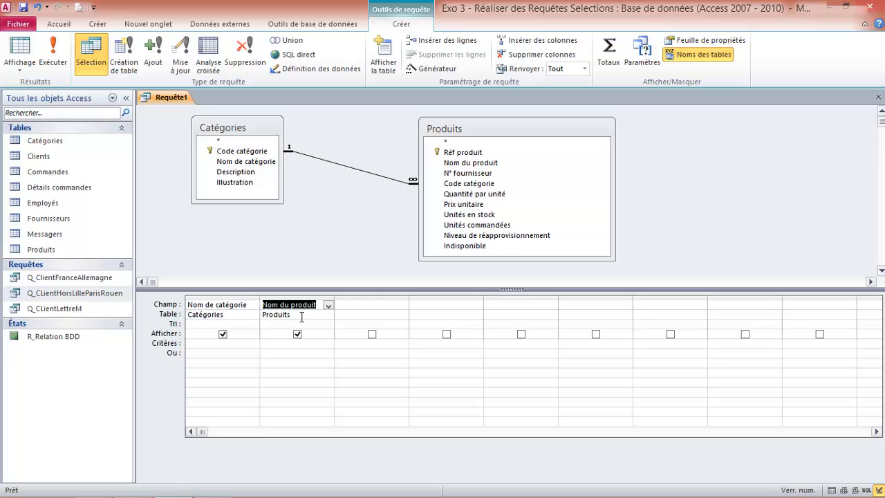
left_click(360, 307)
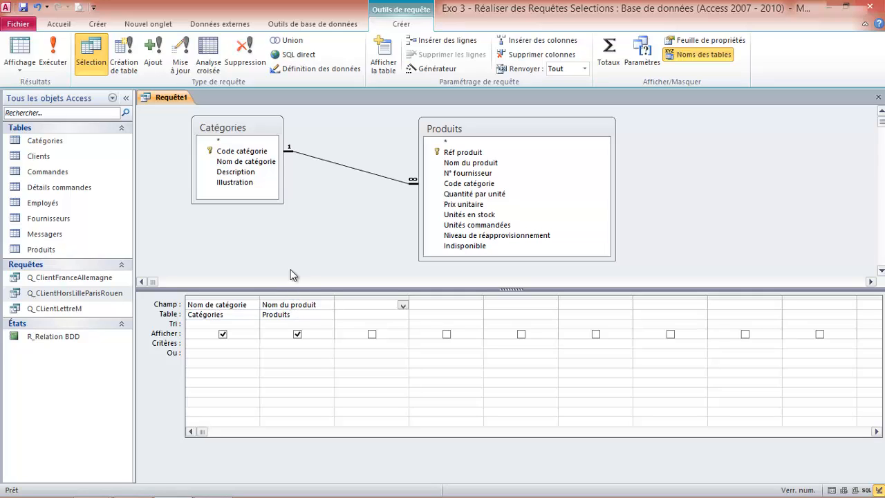
left_click_drag(453, 172, 377, 304)
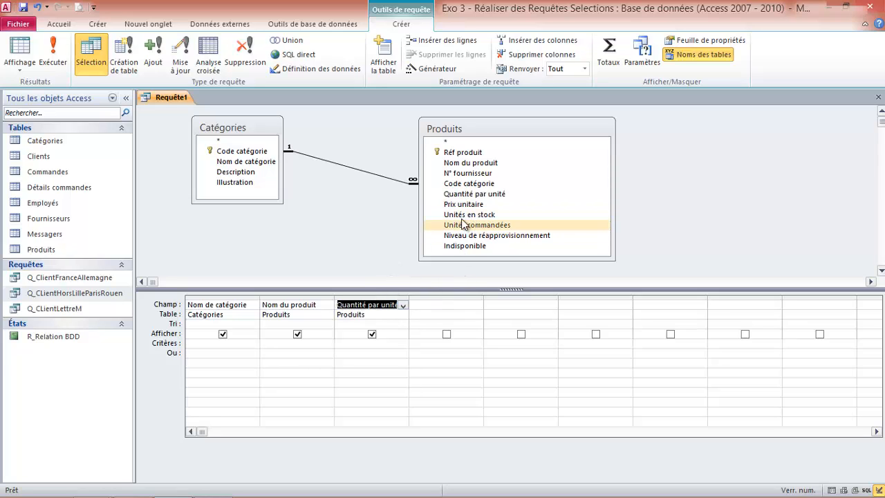
left_click_drag(460, 214, 440, 311)
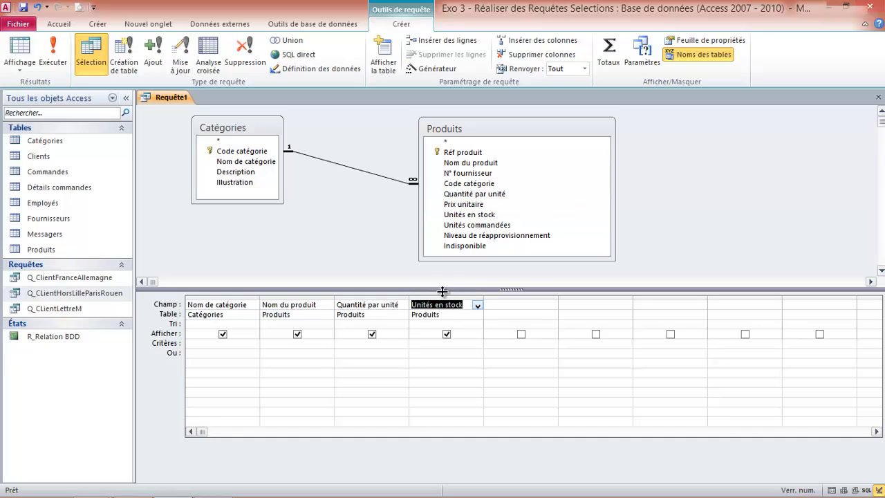
left_click_drag(470, 246, 520, 315)
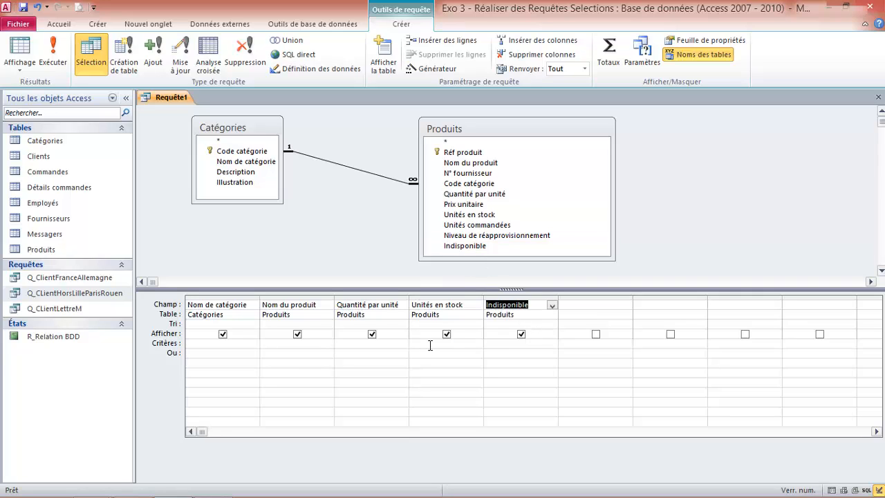
left_click(293, 357)
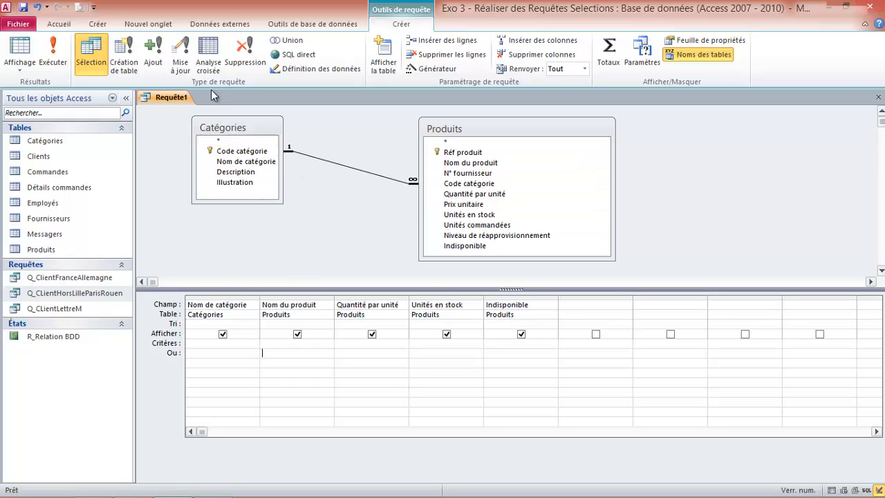
Step: Run the query to examine the categories with their products, and return to the design
left_click(59, 54)
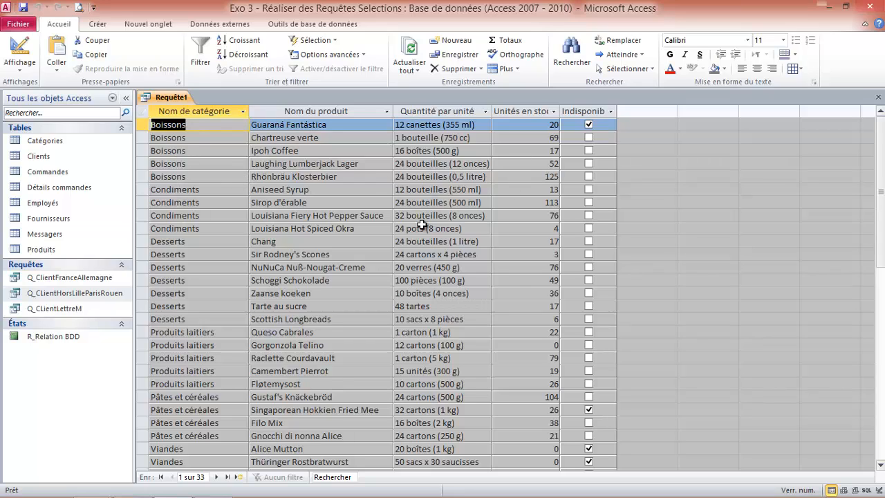
left_click(586, 122)
left_click(39, 66)
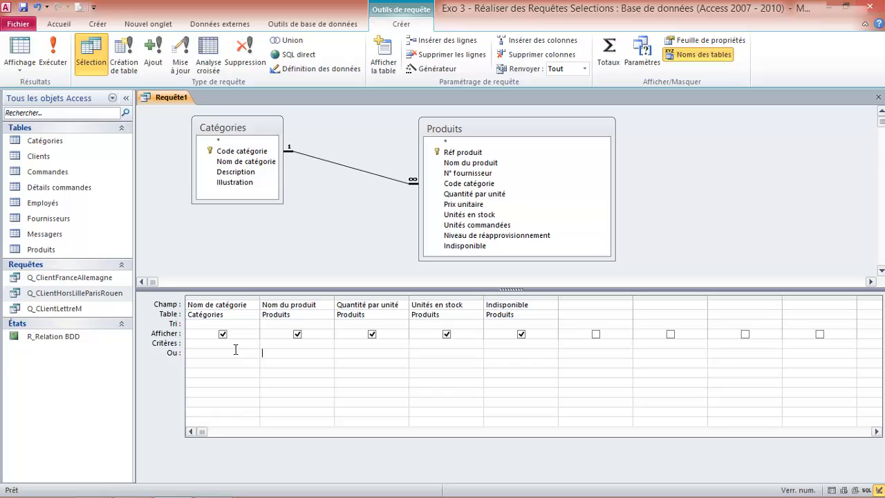
Step: Sort Nom de catégorie in ascending order (Croissant), run the query to check the record order, and return to the design
left_click(254, 324)
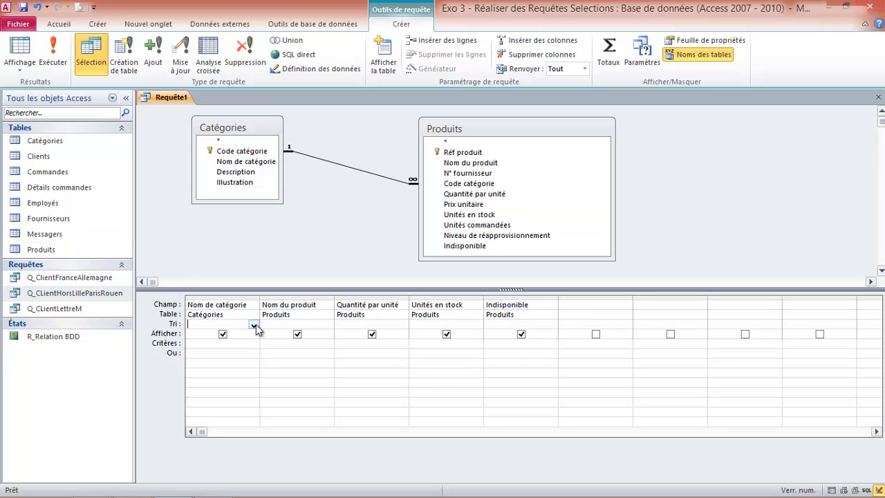
left_click(252, 334)
left_click(53, 54)
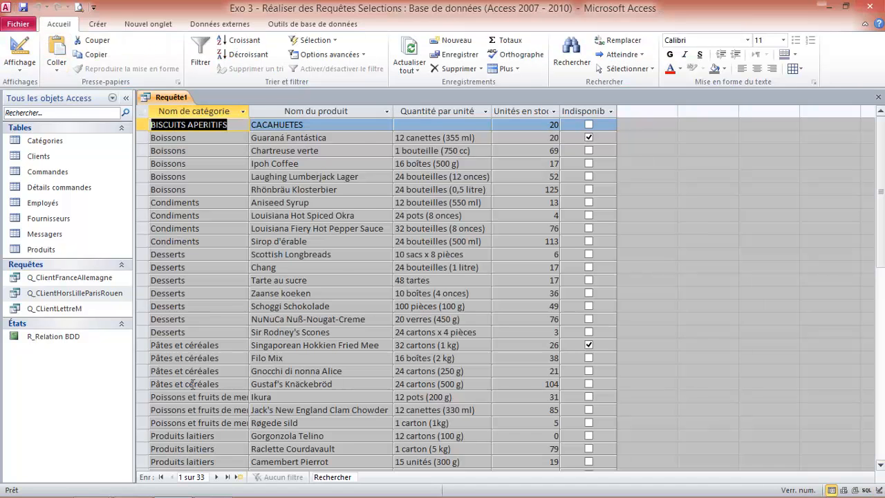
scroll(192, 384, "down", 5)
scroll(192, 384, "up", 4)
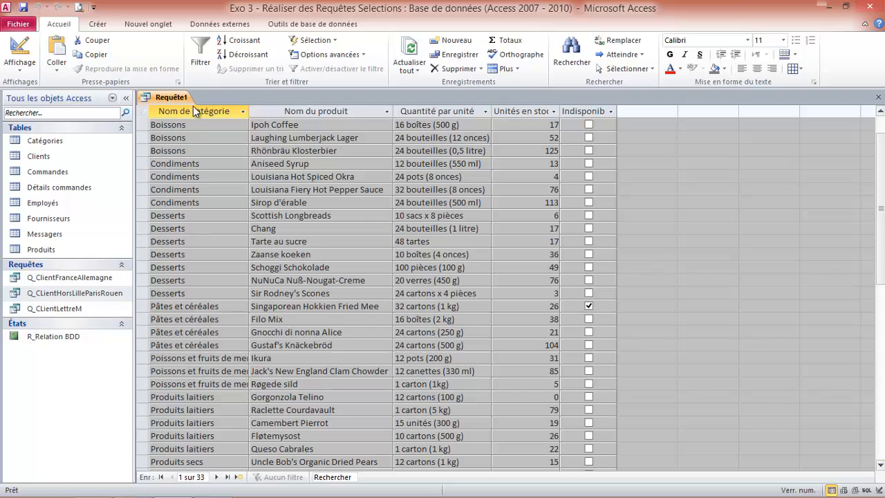
left_click(22, 52)
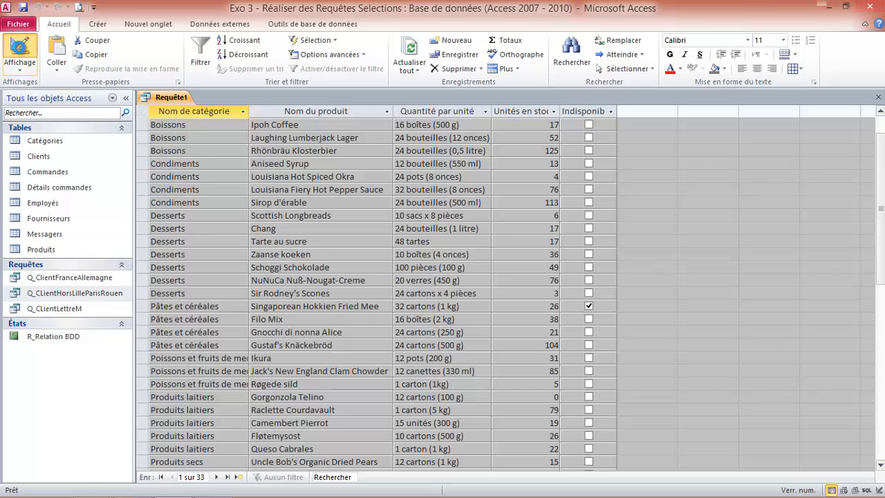
Step: Check the category names in the query results, set the Nom de catégorie criterion to "boissons", and run the query
left_click(245, 343)
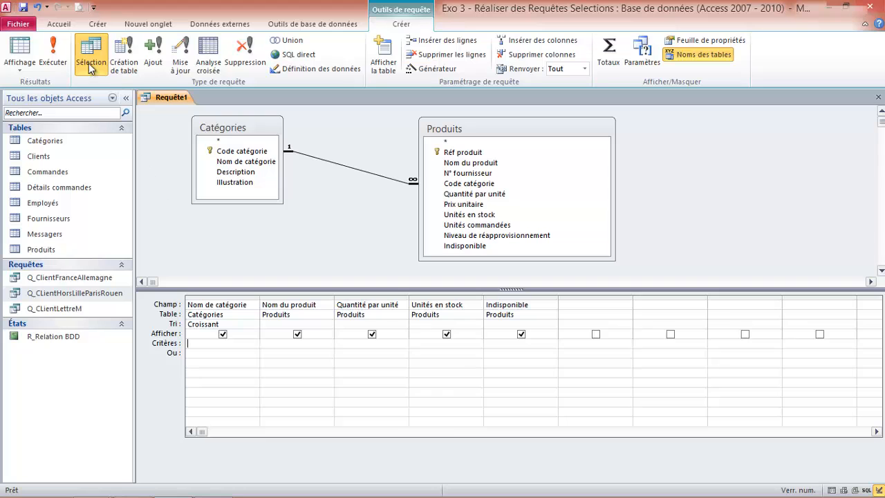
left_click(53, 54)
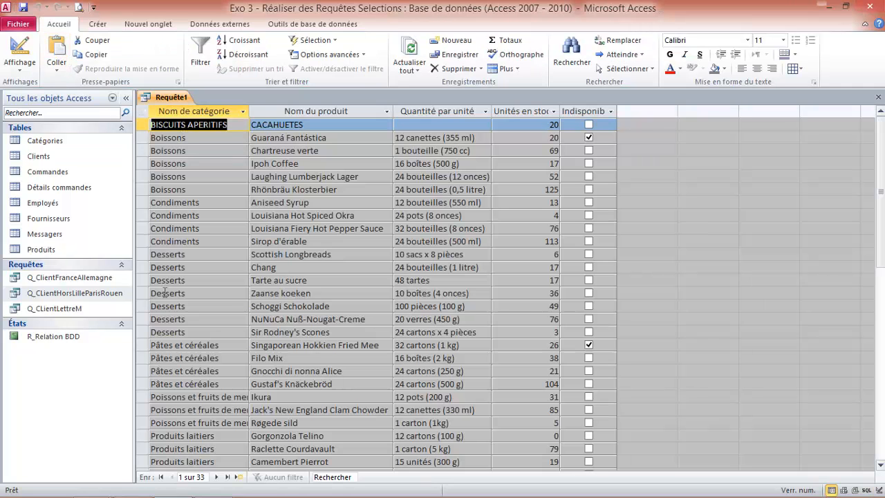
left_click(19, 52)
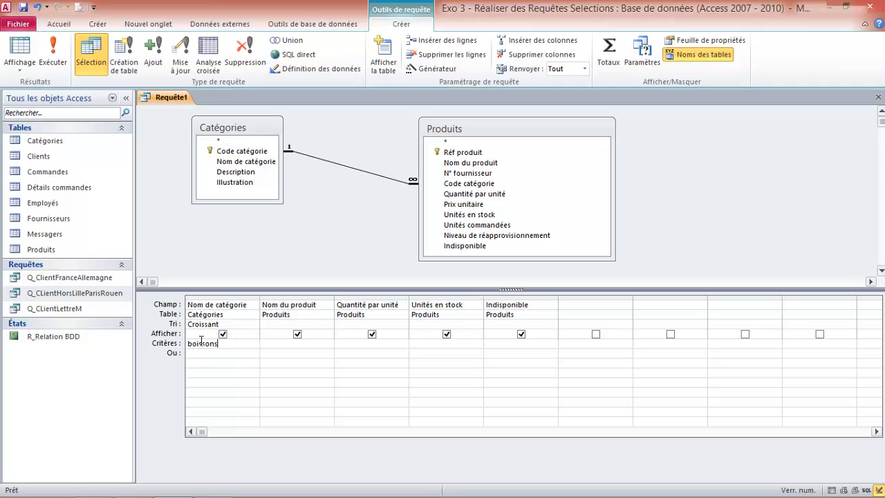
key("Tab")
left_click(199, 354)
left_click(53, 54)
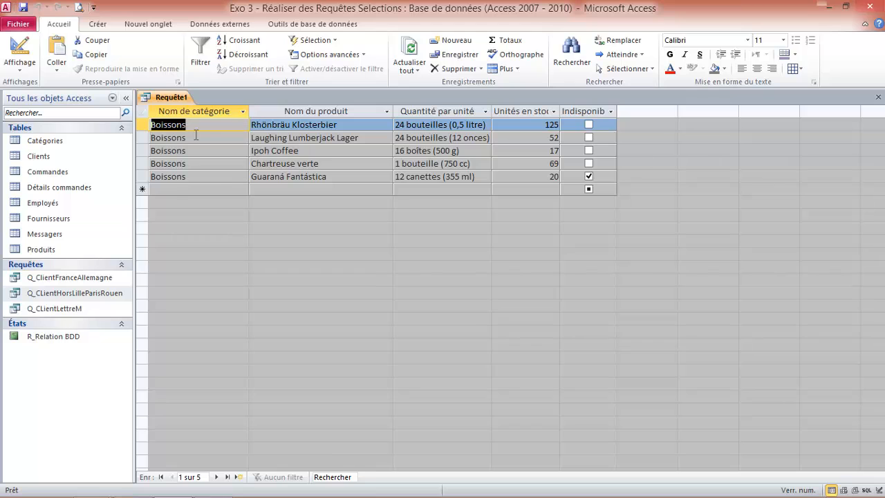
Step: Add the criterion <>Oui to the Indisponible field and run the query to check its checkboxes
left_click(20, 48)
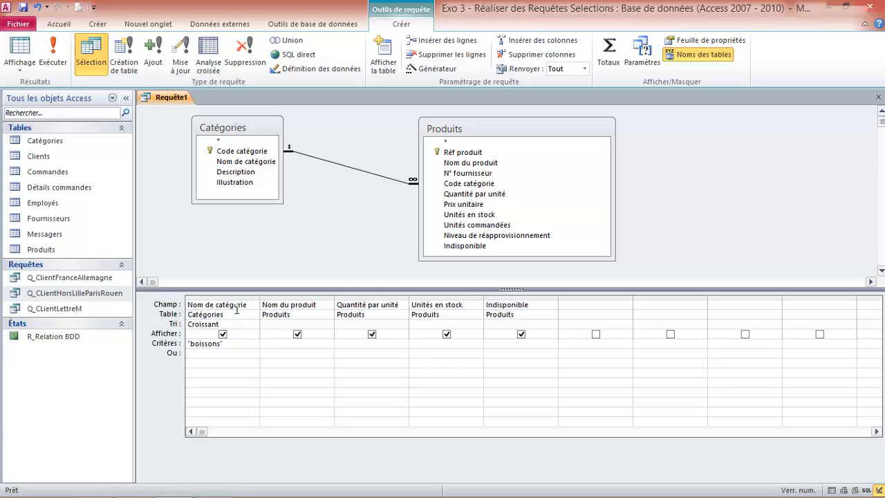
left_click(61, 50)
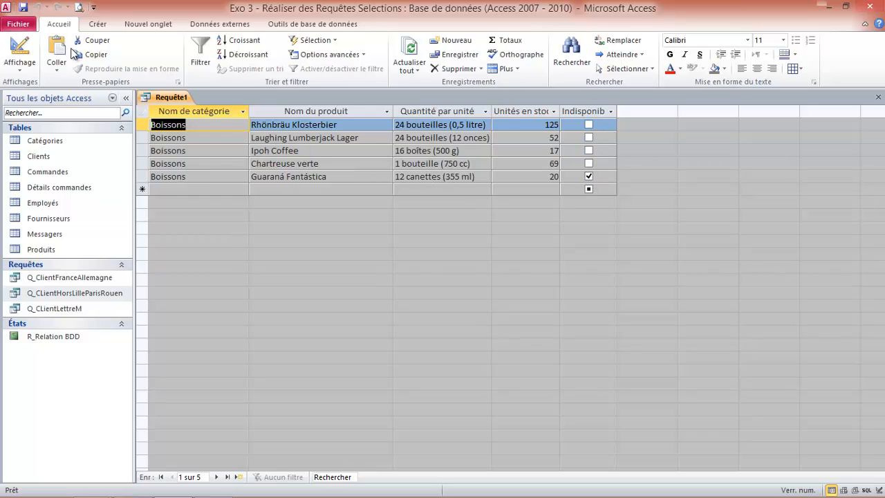
left_click(19, 49)
left_click(501, 343)
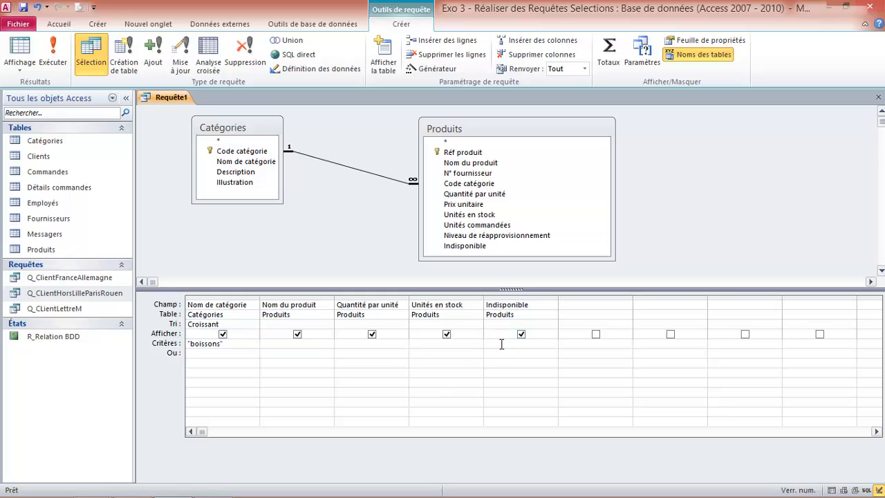
type("<>oui")
left_click(477, 370)
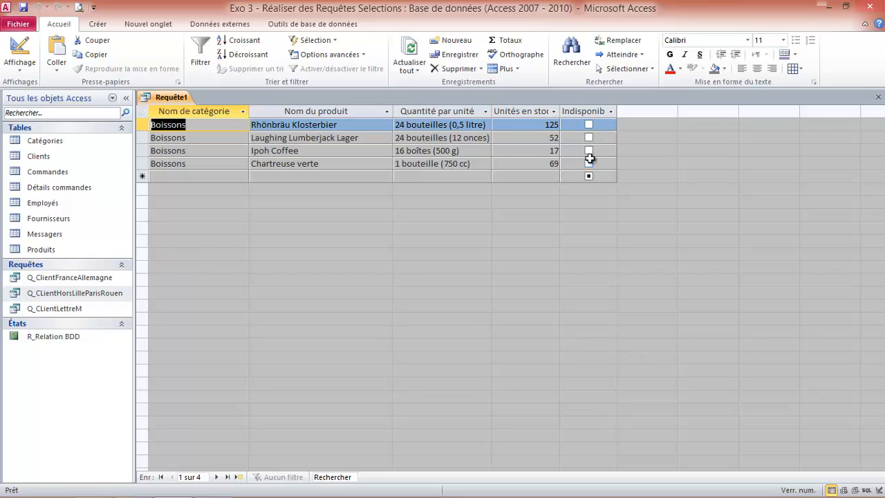
left_click(588, 125)
left_click(588, 125)
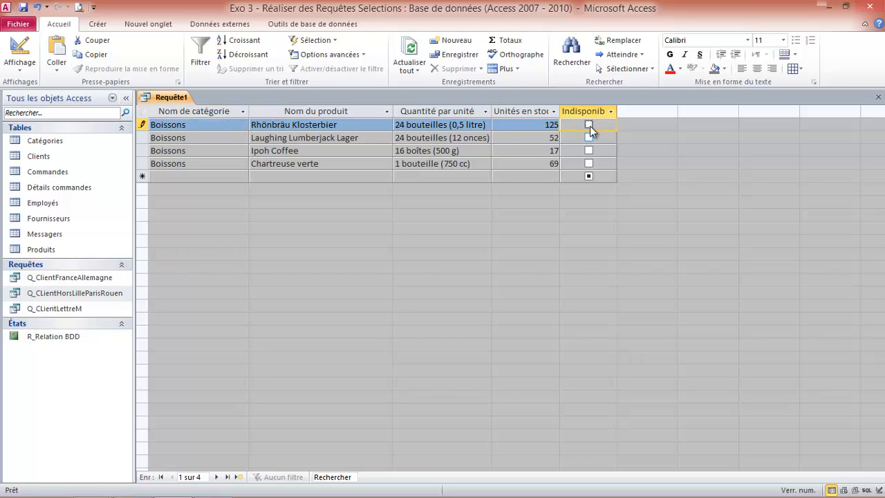
Step: Set the Indisponible criterion to Non in the design and run the query
left_click(21, 50)
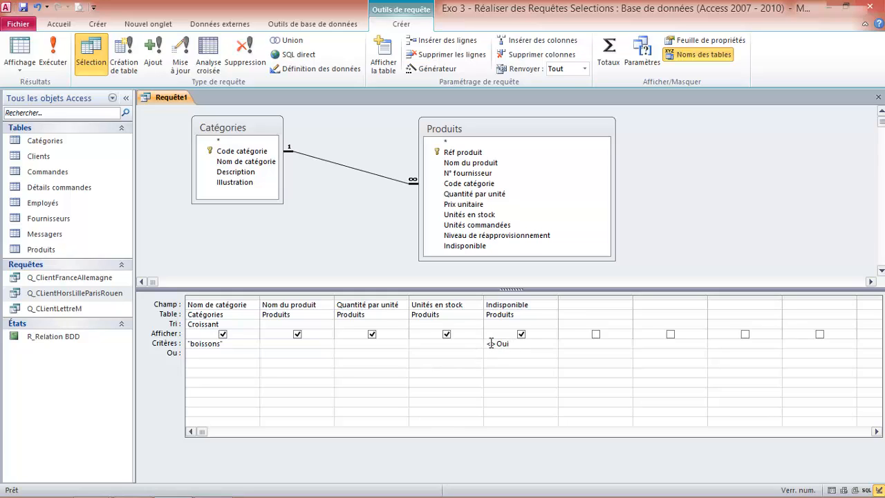
left_click_drag(510, 344, 477, 343)
type("non")
left_click(54, 51)
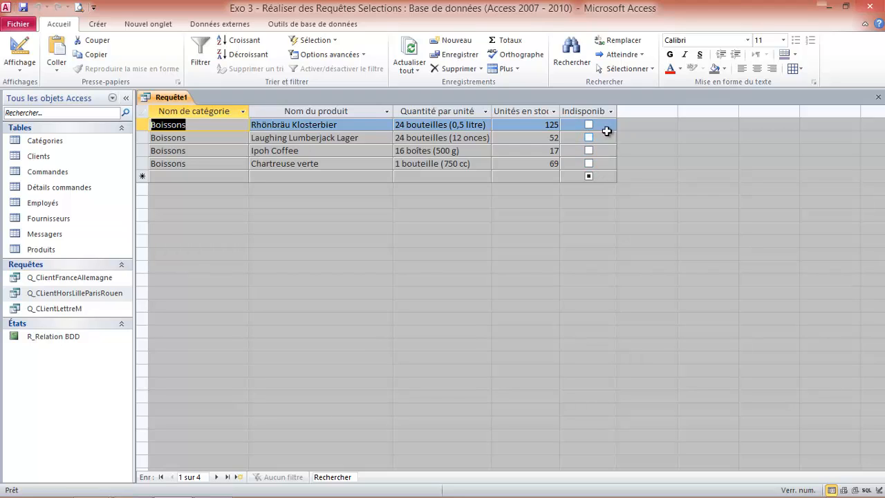
Step: Save the query as Q_BoissonsDispo from its design and close it
left_click(19, 48)
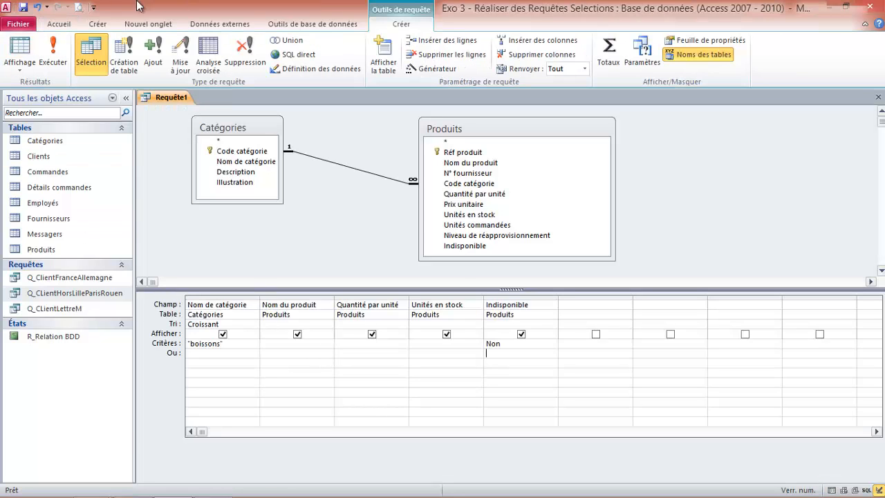
left_click(22, 7)
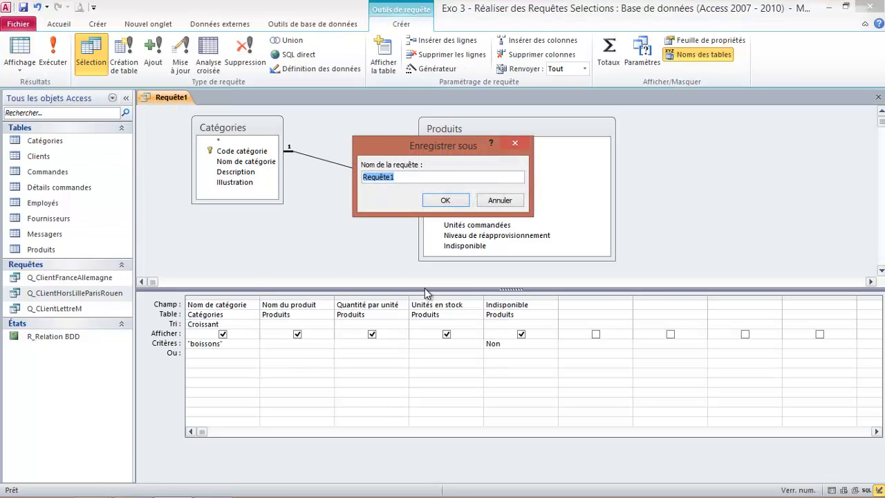
type("Q_BoissonsDispo")
left_click(445, 200)
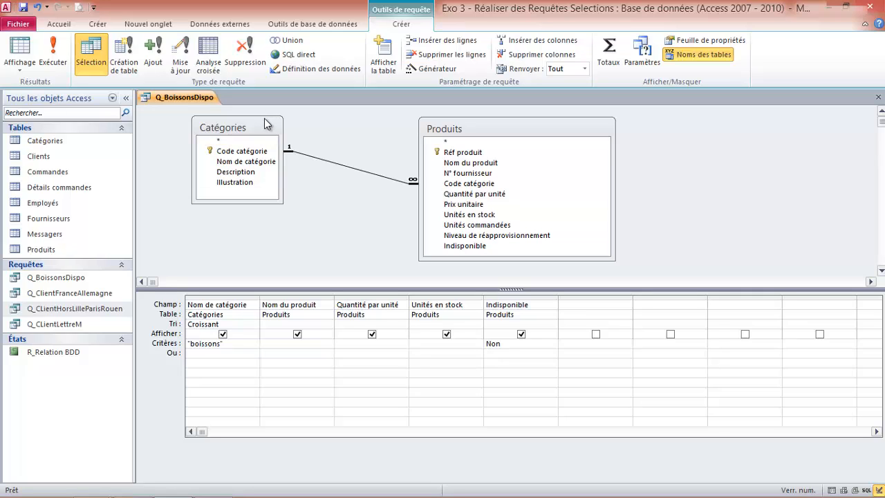
left_click(63, 278)
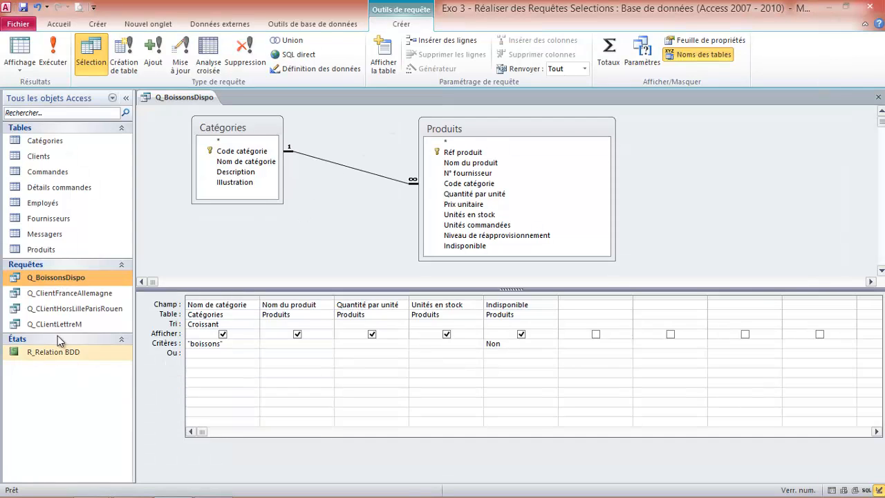
left_click(878, 97)
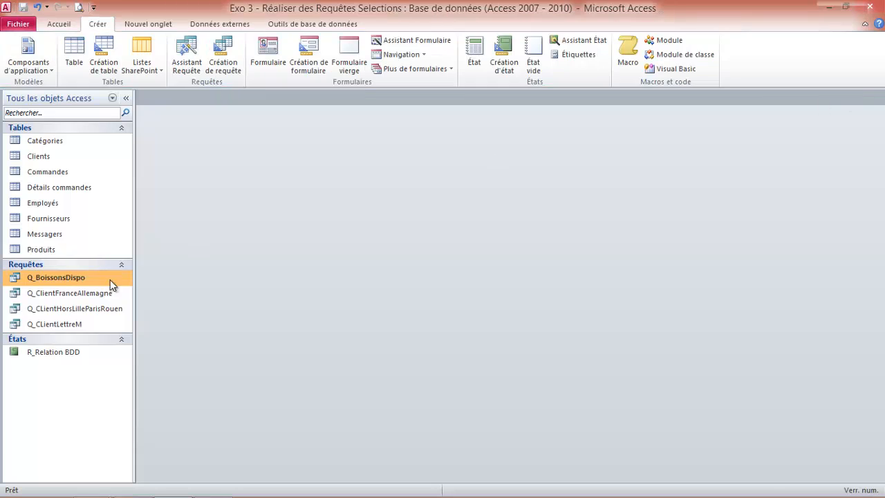
Step: Duplicate the query Q_BoissonsDispo under the name Q_QuantiteStock
right_click(50, 279)
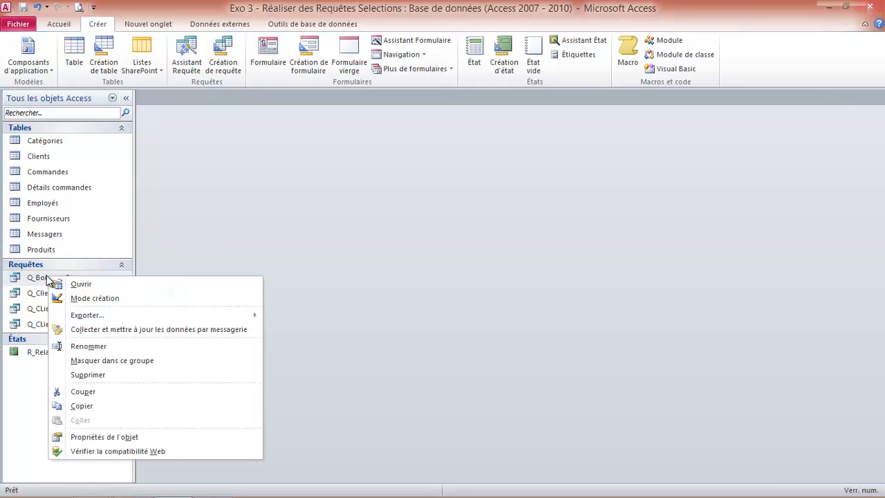
left_click(79, 406)
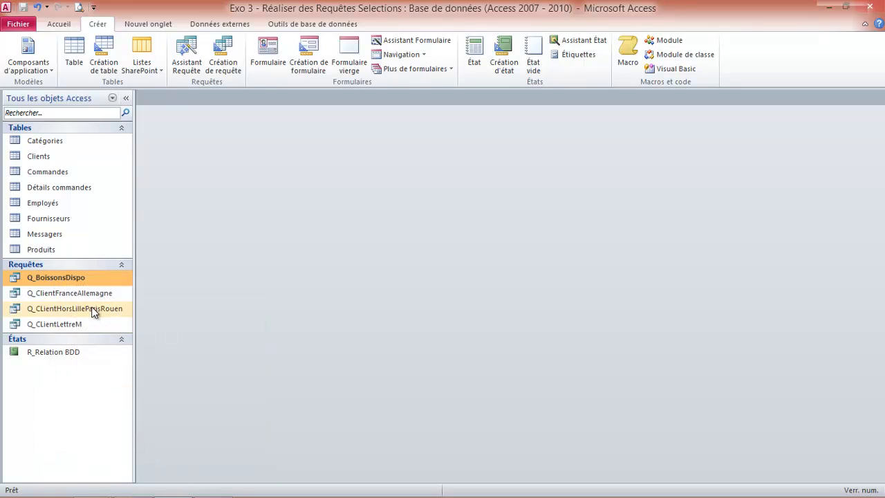
right_click(96, 317)
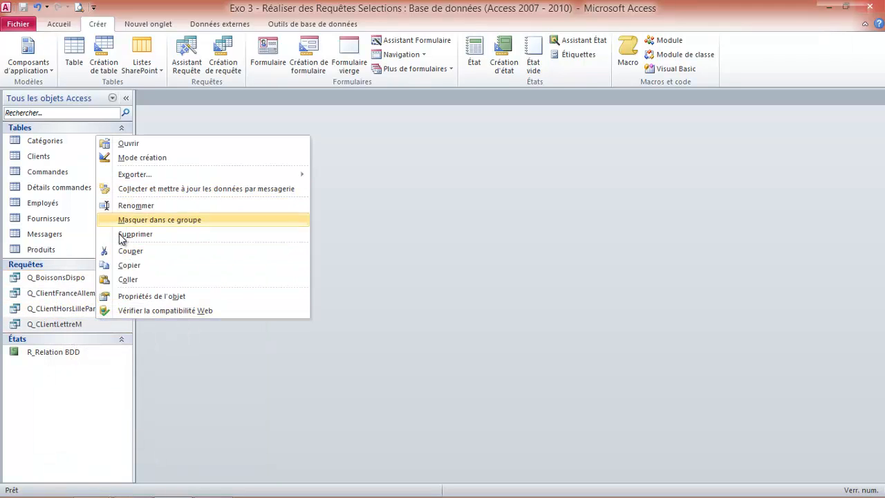
left_click(128, 280)
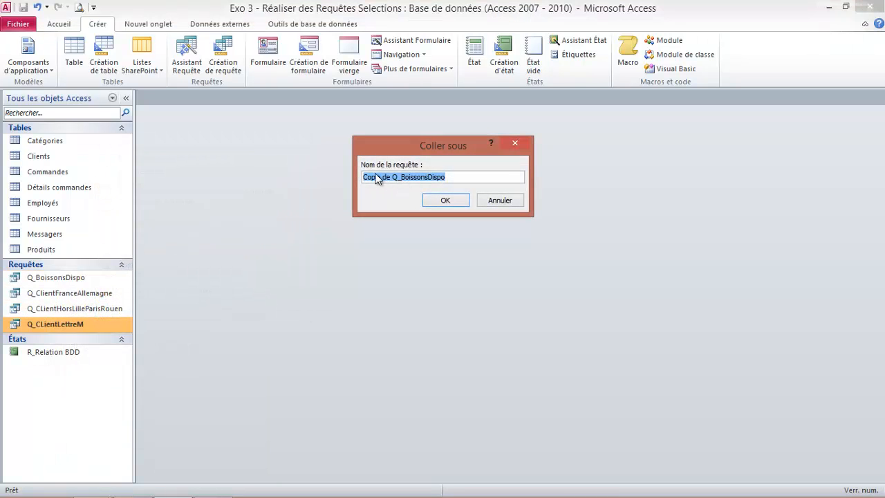
left_click_drag(451, 176, 349, 172)
type("Q")
type("_Quantite")
key("BackSpace")
type("Stco")
type("k")
key("BackSpace")
key("BackSpace")
key("BackSpace")
key("BackSpace")
type("tock")
left_click(445, 199)
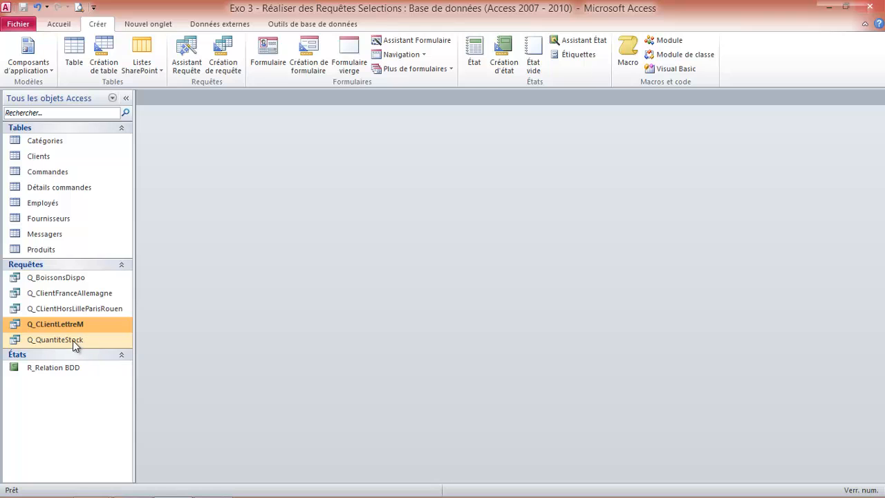
Step: Clear the Nom de catégorie and Indisponible criteria in the design of Q_QuantiteStock, run it and widen the Unités en stock column
right_click(73, 340)
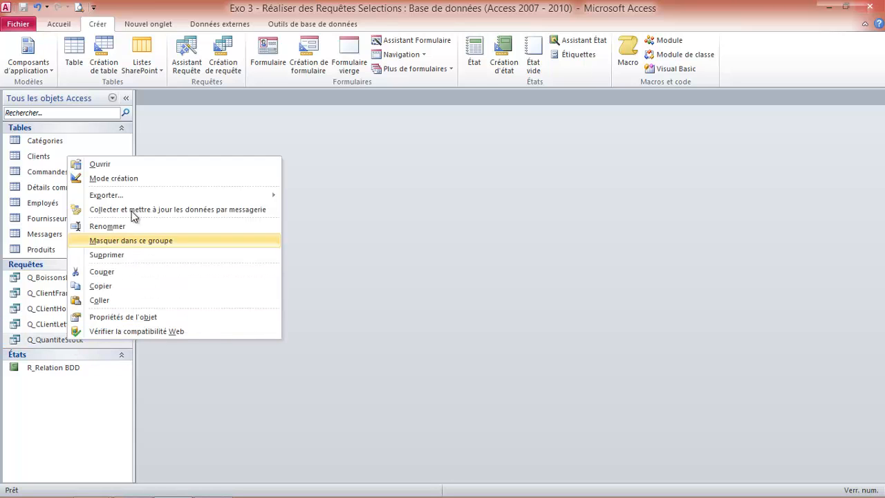
left_click(96, 178)
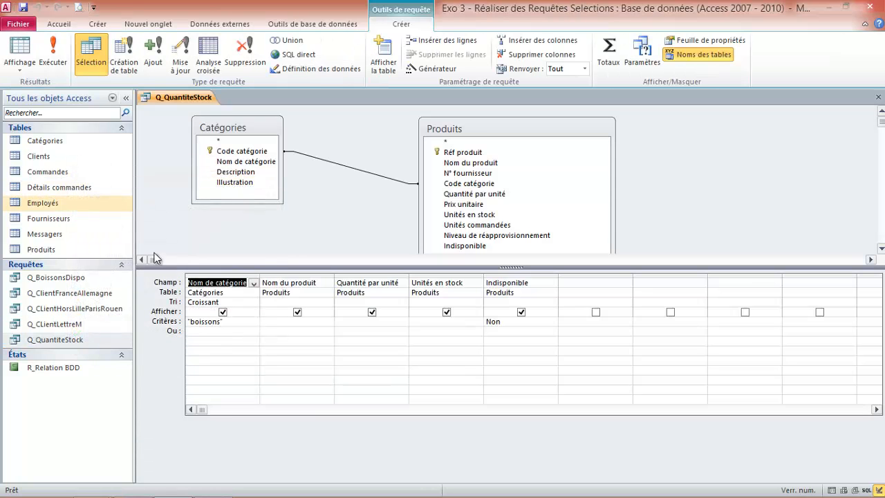
left_click(484, 322)
key("Delete")
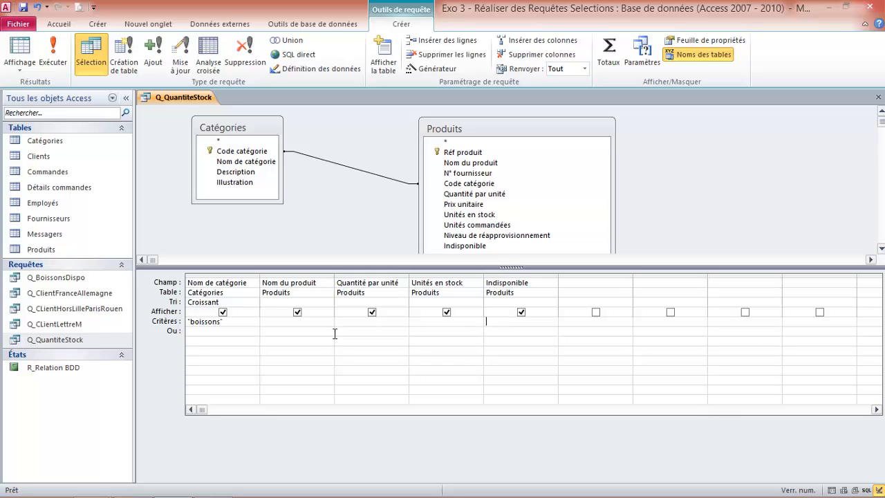
left_click(236, 323)
left_click_drag(236, 323, 186, 323)
key("Delete")
left_click_drag(511, 266, 512, 291)
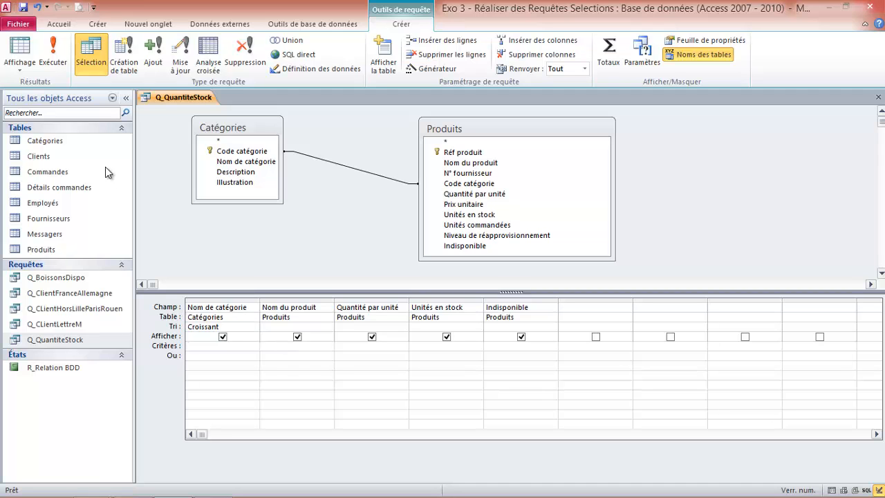
left_click(56, 54)
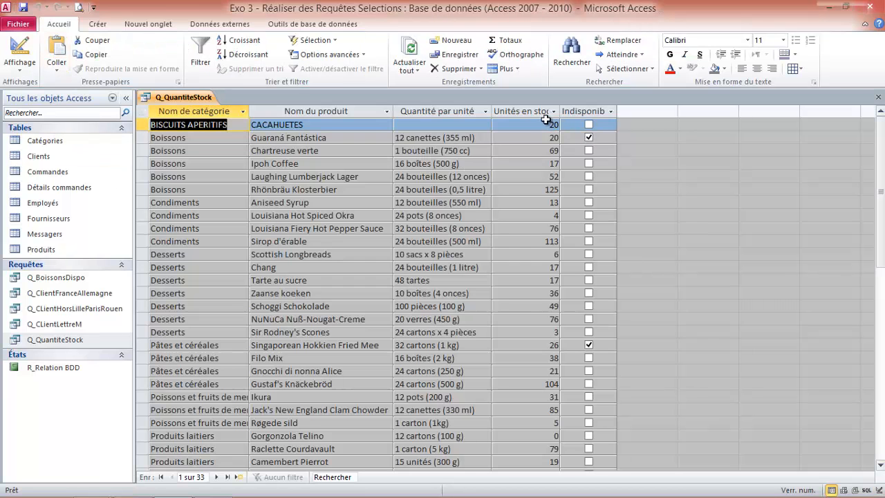
left_click_drag(560, 111, 589, 111)
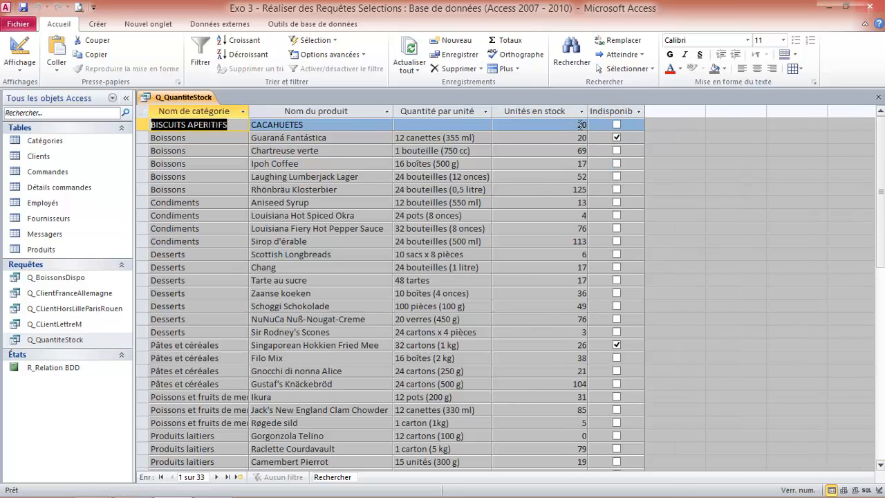
Step: Set the criterion >=20 on Unités en stock and Non on Indisponible, running the query after each addition
left_click(19, 52)
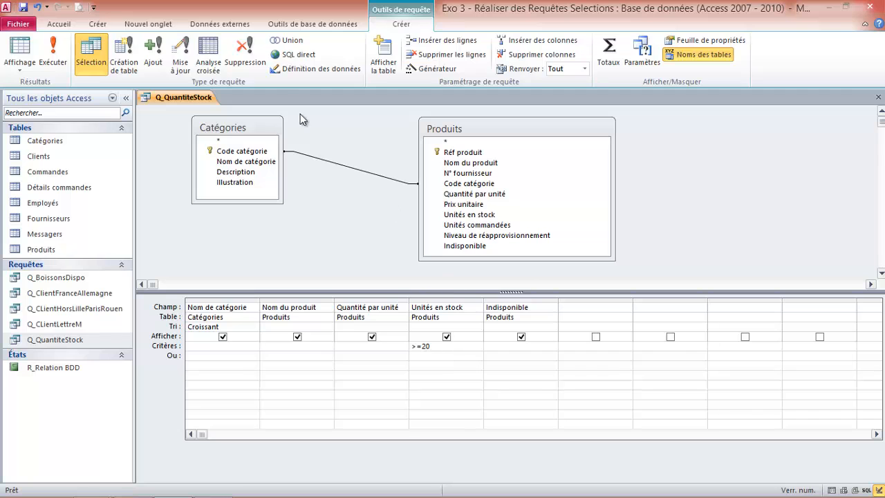
left_click(54, 49)
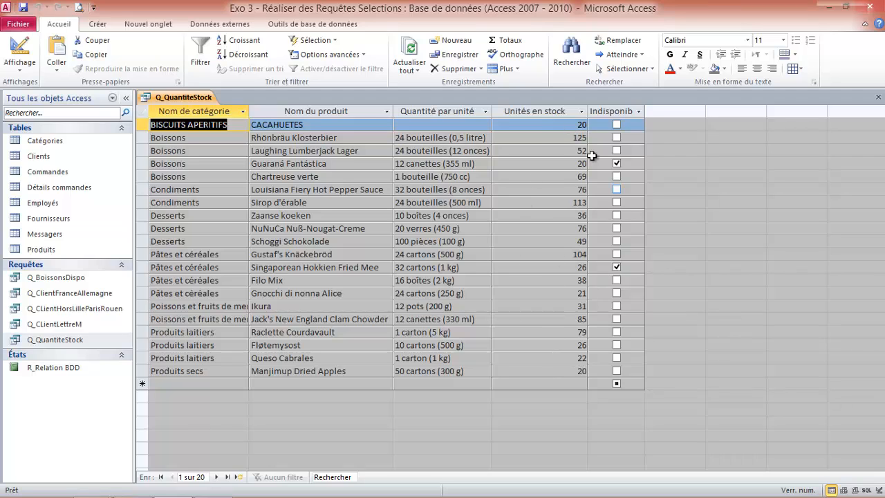
left_click(19, 50)
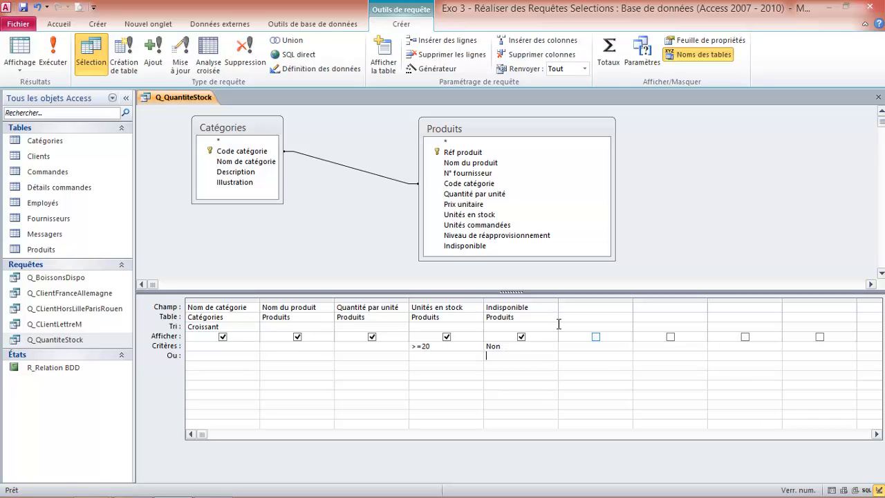
left_click(53, 55)
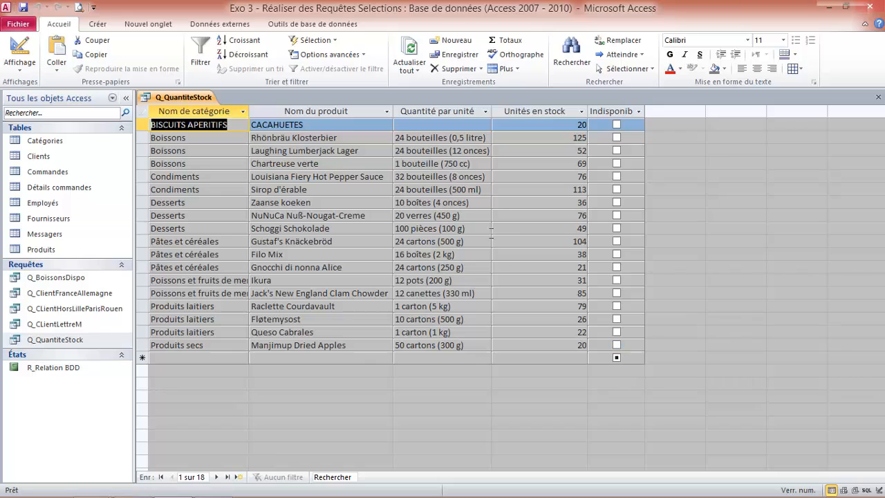
Step: Change the Indisponible criterion to Oui in the design and run the query
left_click(19, 47)
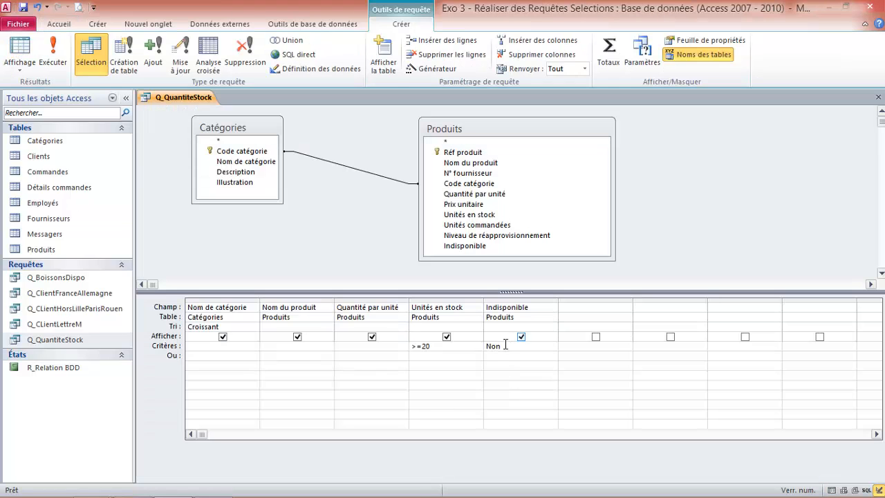
left_click_drag(505, 346, 466, 343)
type("oui")
left_click(52, 52)
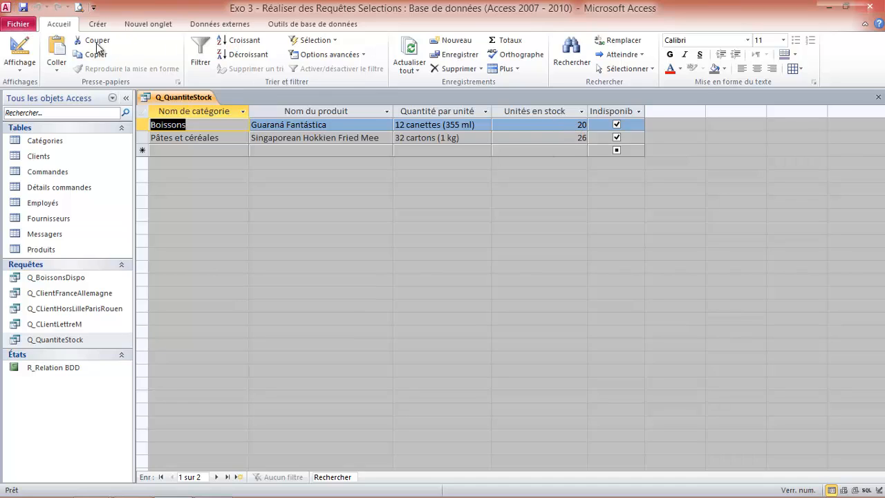
Step: Return to the query design and set the Indisponible criterion back to Non
left_click(20, 50)
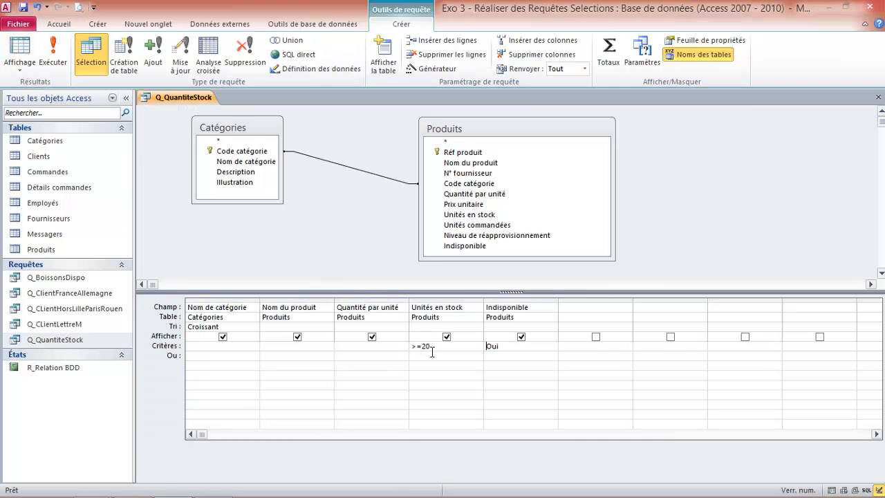
left_click_drag(500, 346, 482, 345)
type("non")
left_click(490, 354)
Step: Insert the Prix unitaire field before Indisponible and run the query without the Unités en stock and Indisponible criteria
left_click_drag(419, 345, 455, 347)
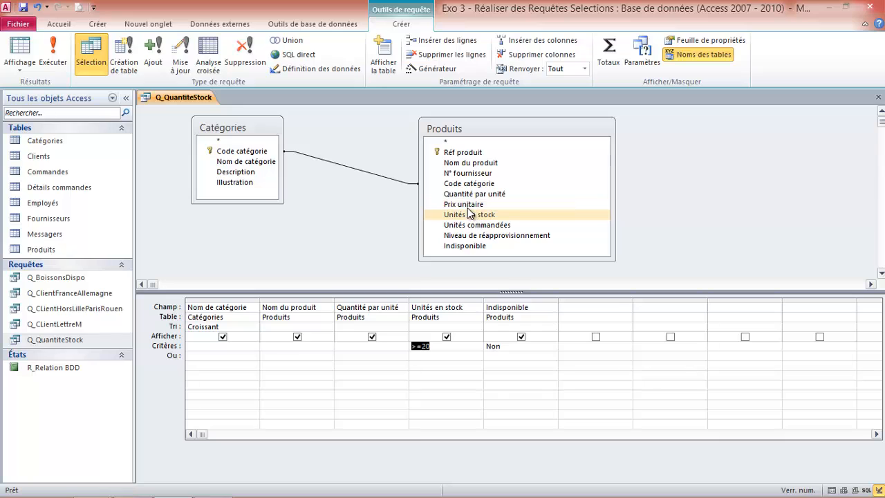
left_click_drag(470, 204, 490, 307)
left_click_drag(406, 346, 433, 346)
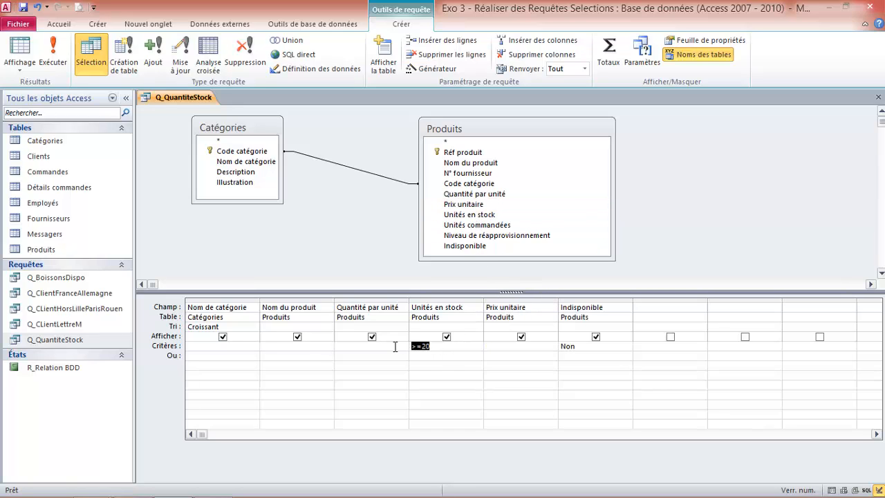
key("Delete")
left_click_drag(578, 346, 559, 346)
key("Delete")
left_click(54, 57)
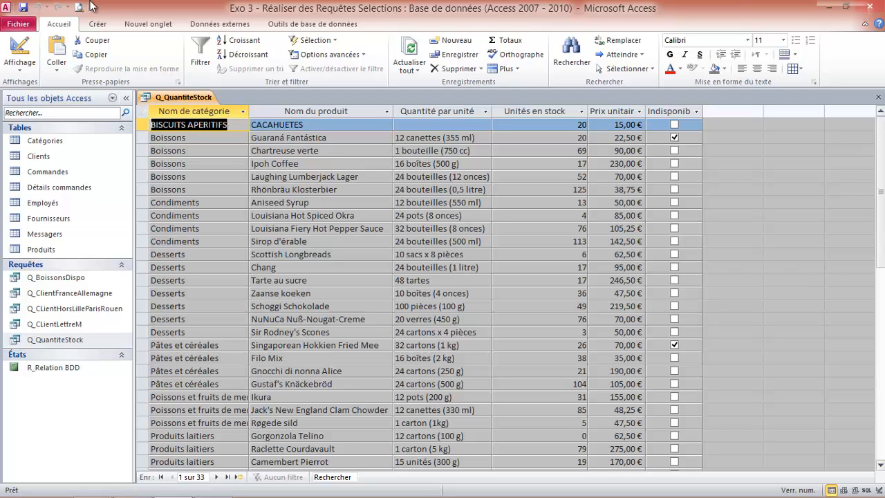
Step: Set the Prix unitaire criterion to >=20 Et <=100, run the query and widen the Prix unitaire column
left_click(19, 48)
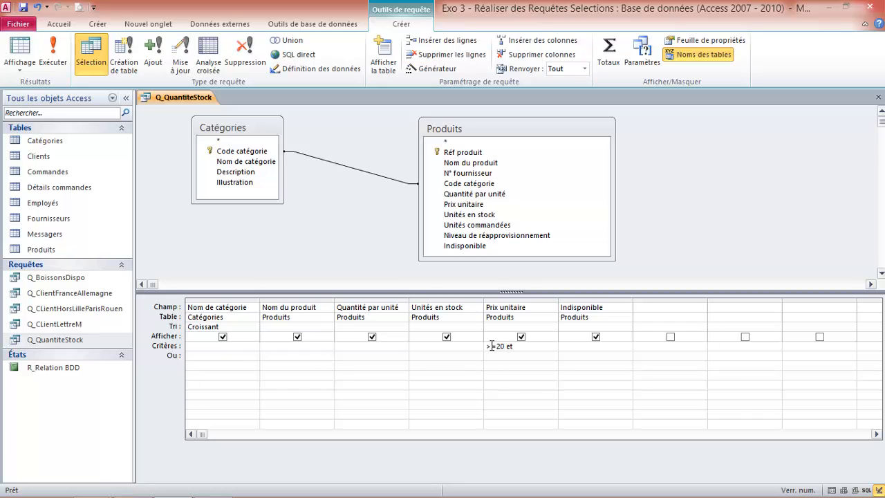
type("<=100")
left_click(494, 364)
left_click(52, 55)
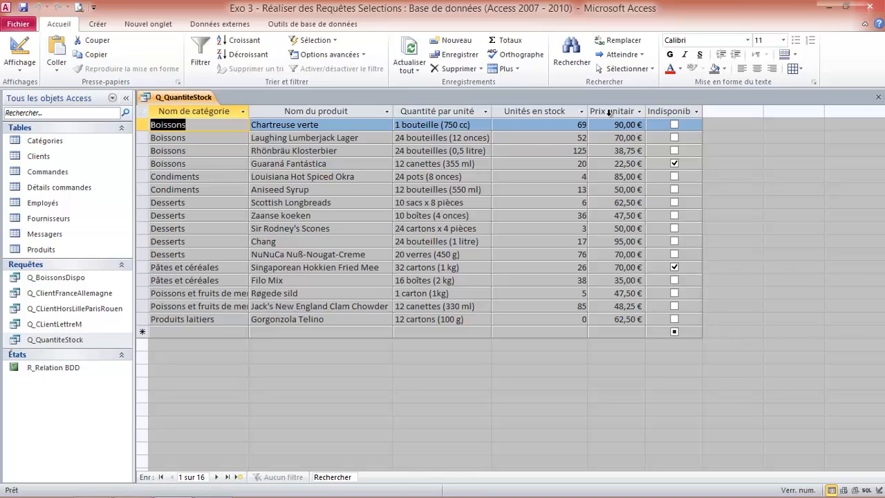
left_click_drag(644, 108, 682, 108)
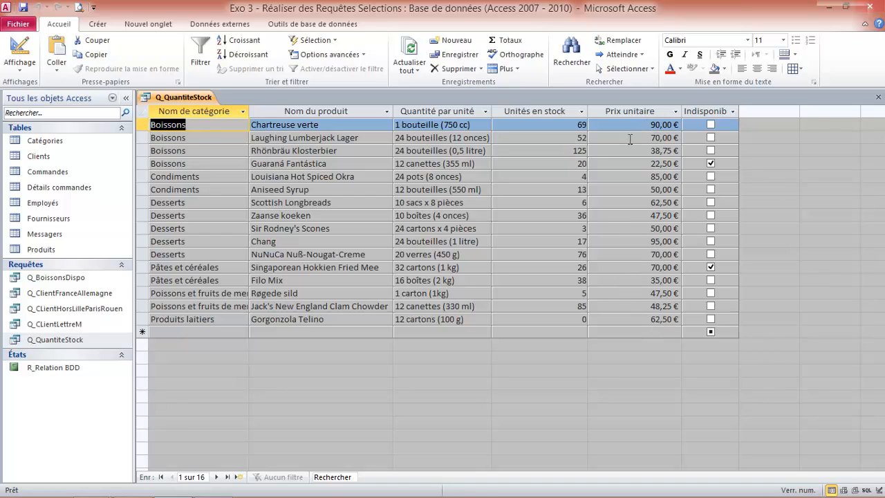
Step: Remove the sort on Nom de catégorie, sort Prix unitaire as Croissant instead, and run the query
left_click(19, 49)
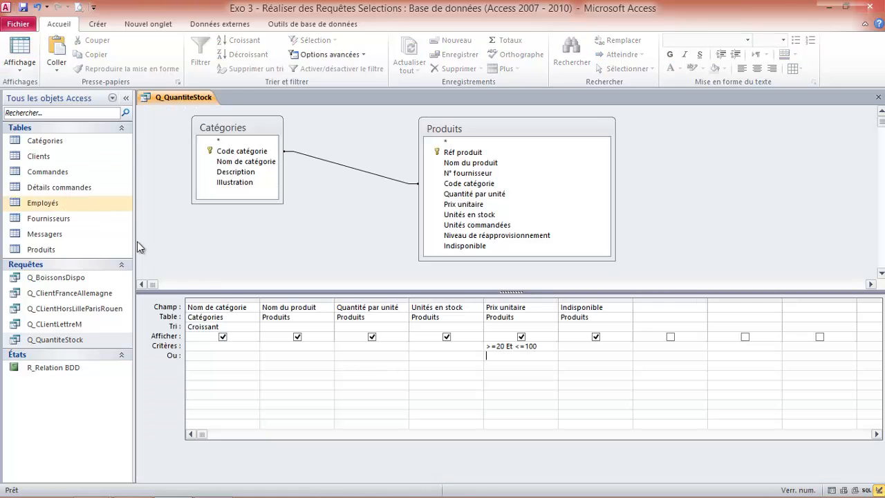
left_click_drag(236, 327, 169, 323)
key("Delete")
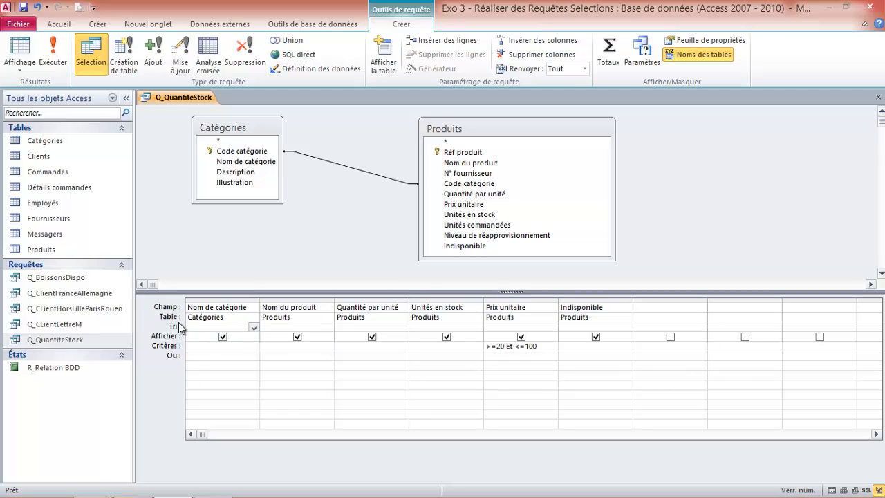
left_click(533, 326)
left_click(552, 327)
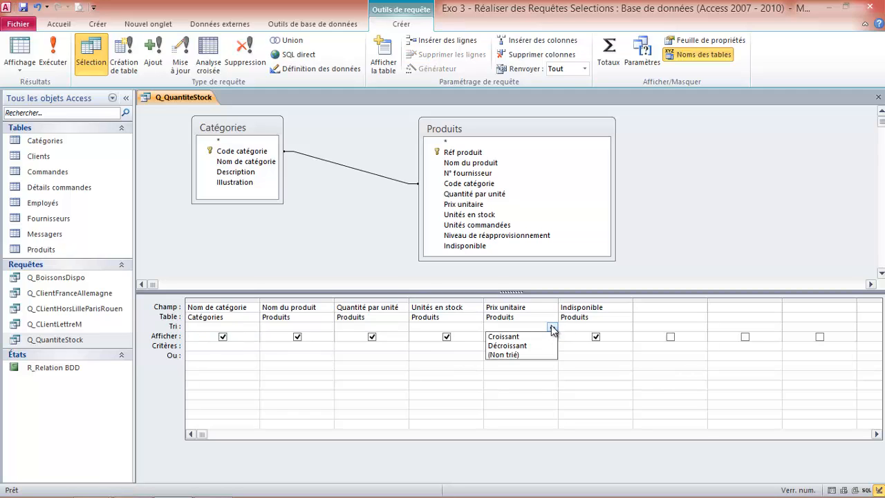
left_click(508, 334)
left_click(53, 54)
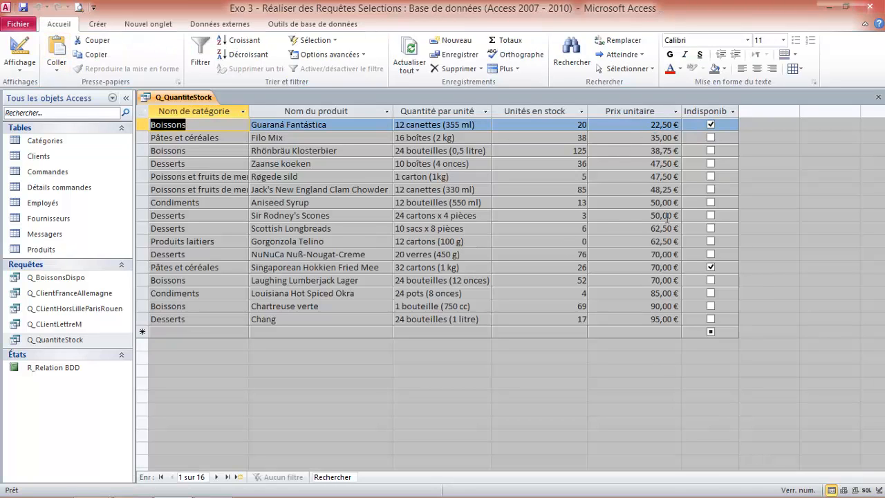
Step: Rerun the price-range query and move forward and back through its records to examine the prices and their sort order
left_click(20, 50)
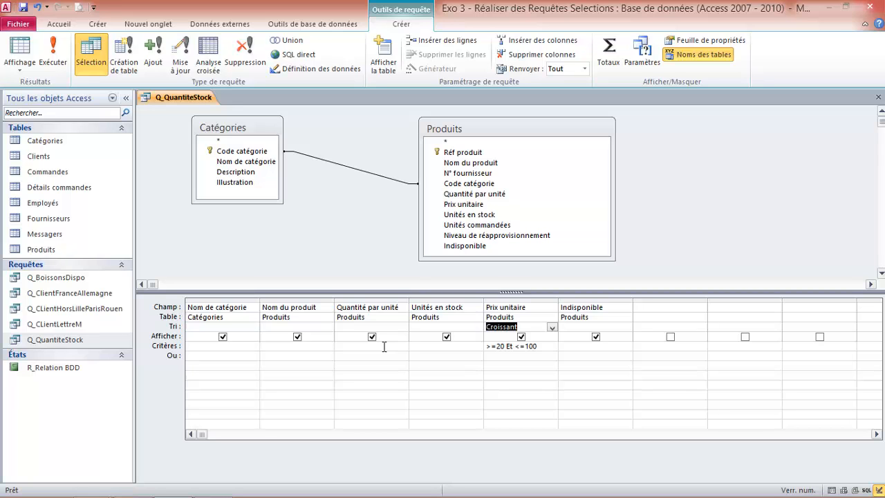
left_click(53, 54)
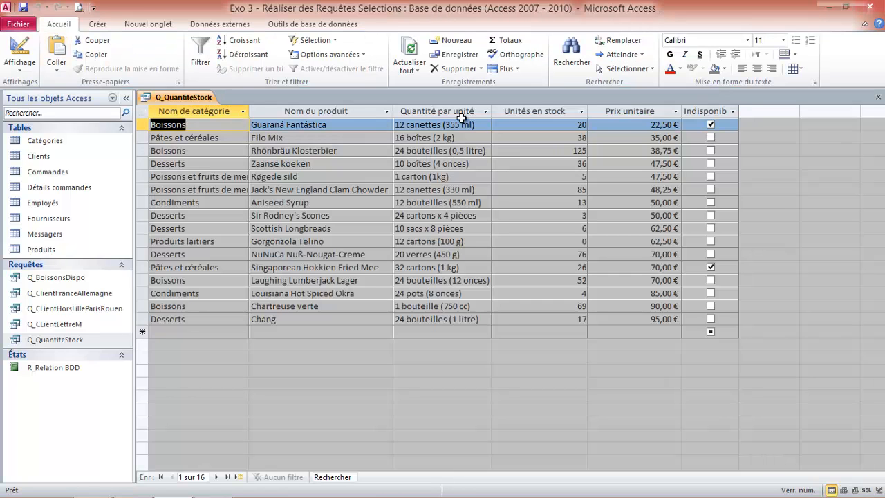
left_click(216, 477)
left_click(216, 477)
left_click(216, 477)
left_click(217, 477)
left_click(217, 477)
left_click(219, 477)
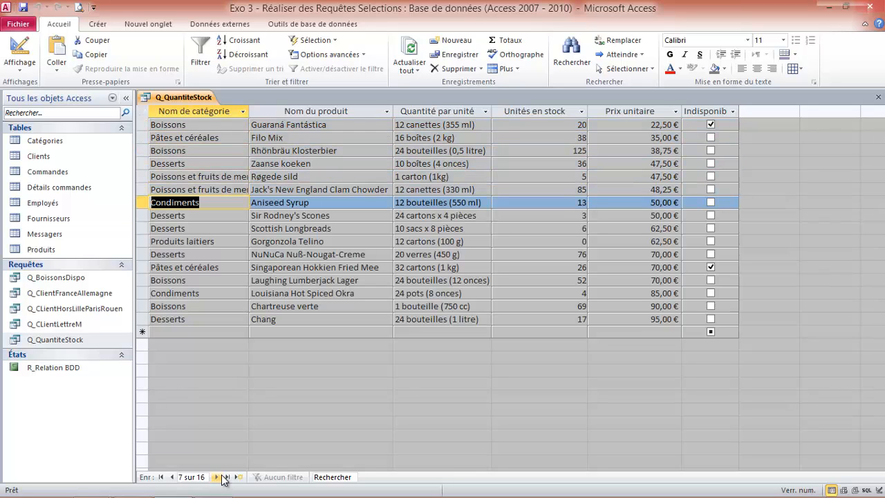
left_click(217, 477)
left_click(217, 477)
left_click(217, 476)
left_click(217, 476)
left_click(217, 477)
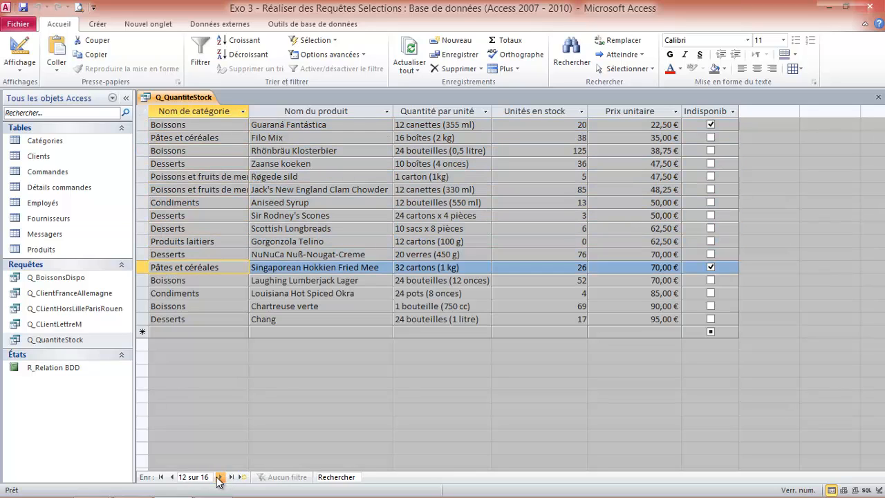
left_click(217, 477)
left_click(172, 477)
left_click(172, 477)
left_click(172, 477)
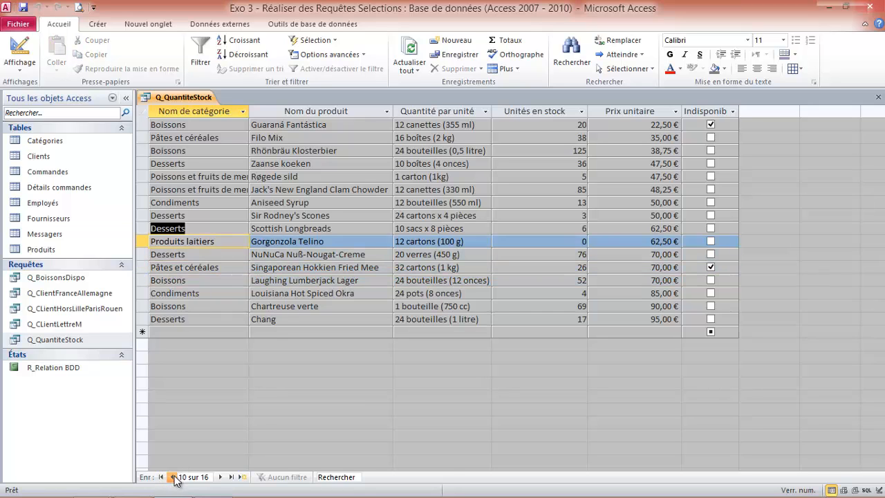
left_click(172, 477)
left_click(173, 477)
left_click(172, 477)
left_click(172, 477)
left_click(172, 477)
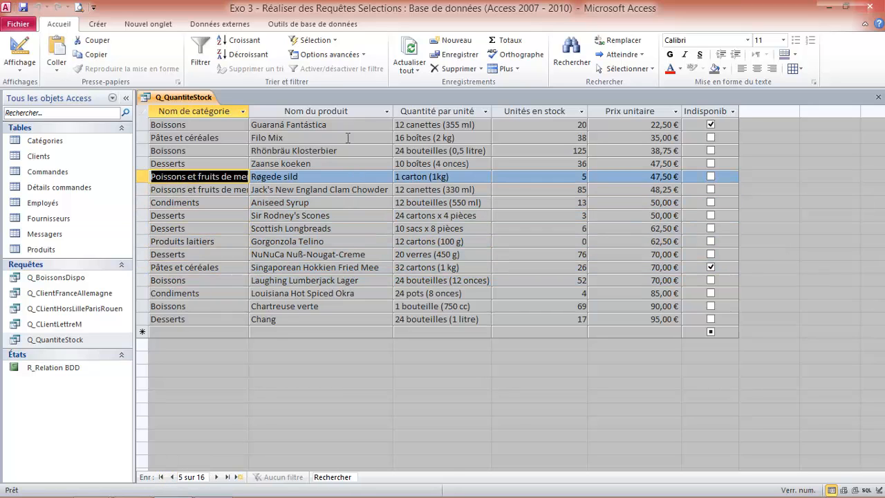
left_click(20, 52)
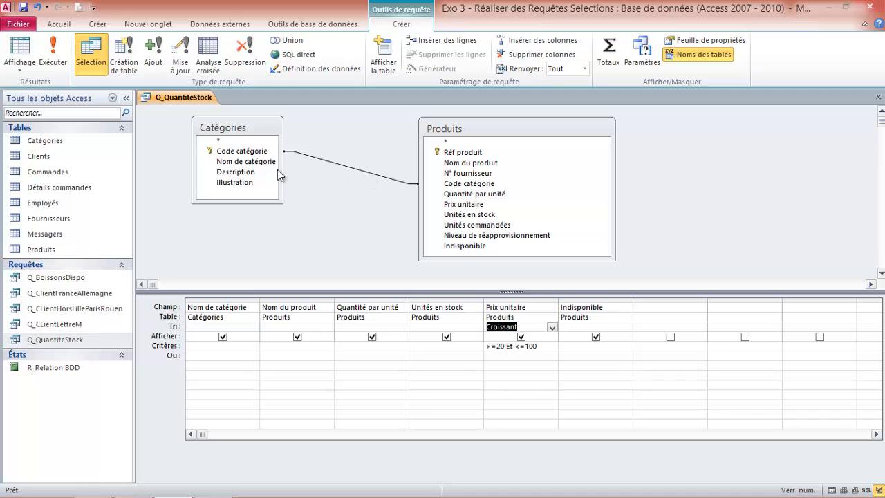
left_click(54, 42)
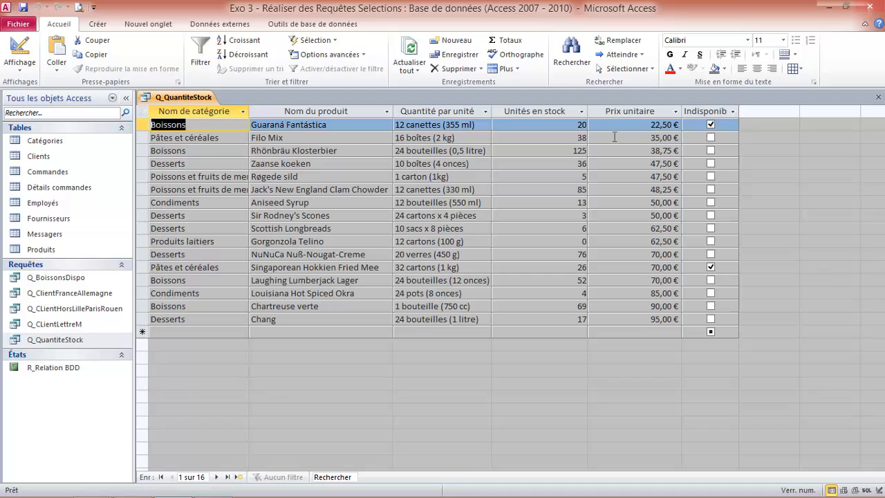
Step: Change the Prix unitaire sort to Décroissant in the design and clear its price-range criterion
left_click(19, 47)
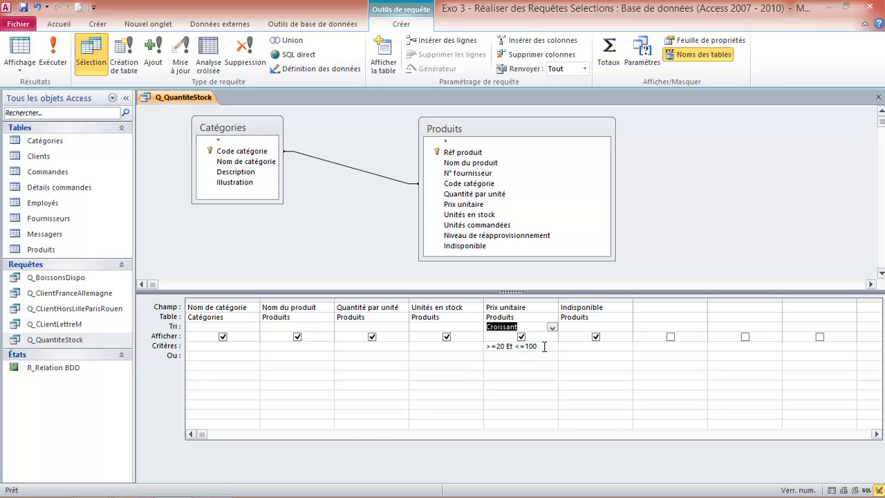
left_click(551, 327)
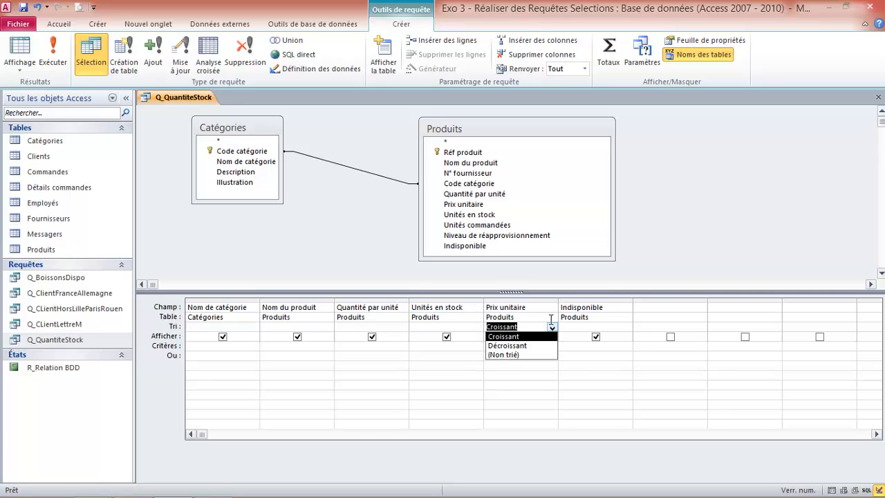
left_click(511, 346)
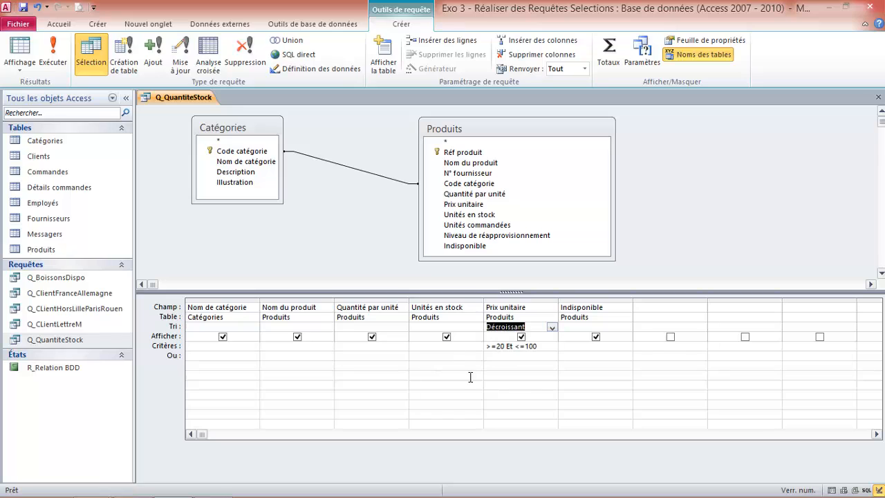
left_click_drag(544, 349, 453, 346)
key("Delete")
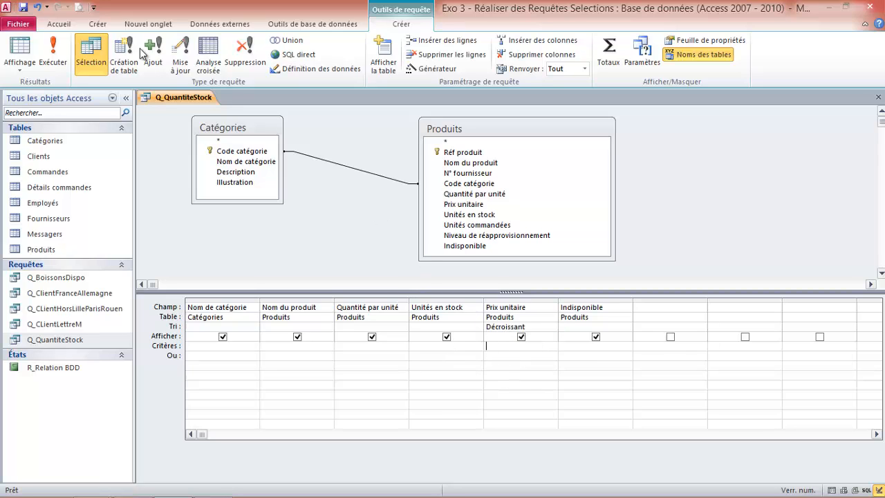
Step: Run the query sorted by descending Prix unitaire, limit its design to return only the top 10 records, and rerun it
left_click(54, 54)
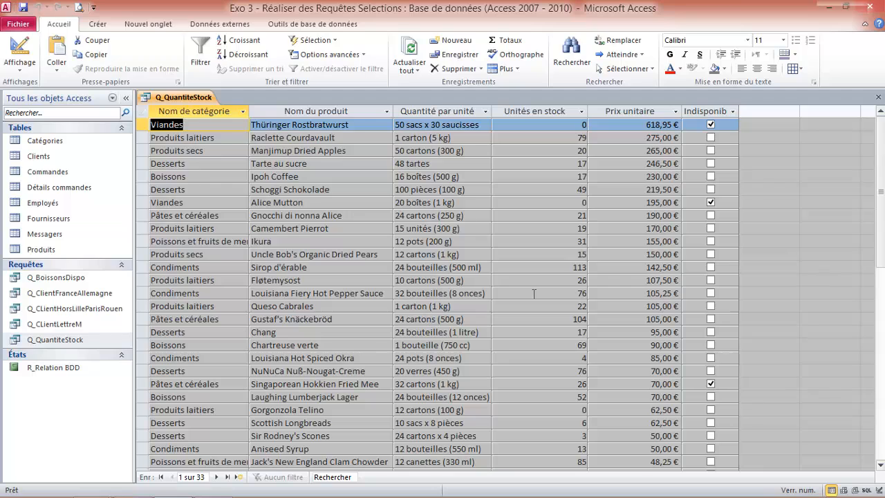
left_click(19, 48)
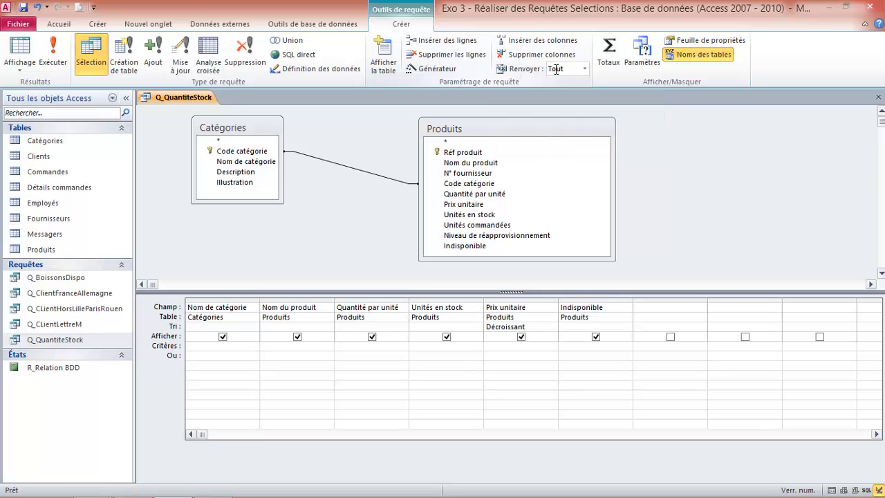
left_click(585, 68)
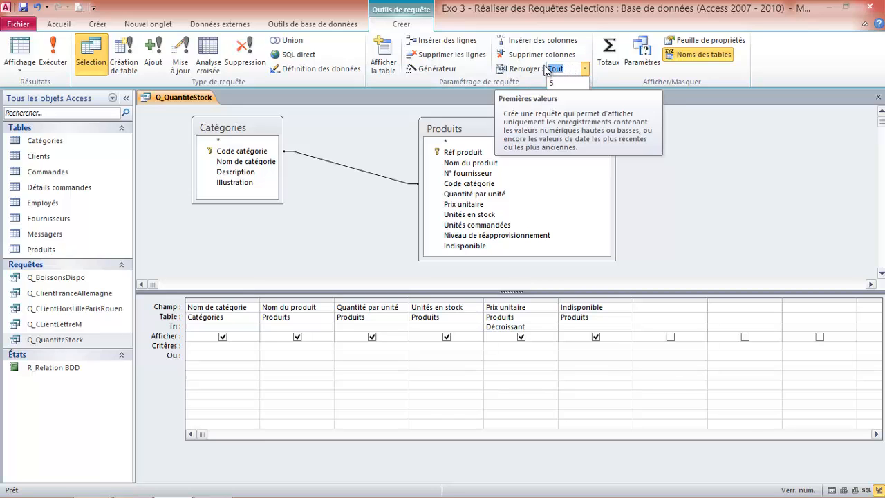
type("1")
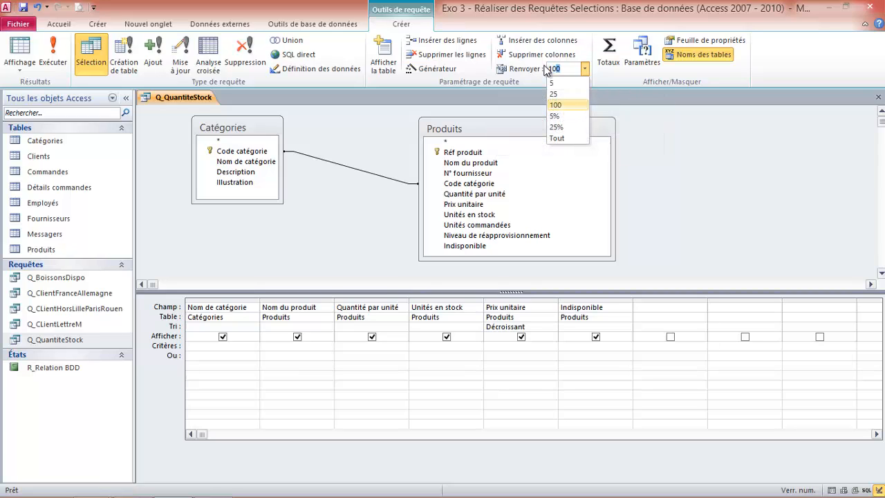
type("0")
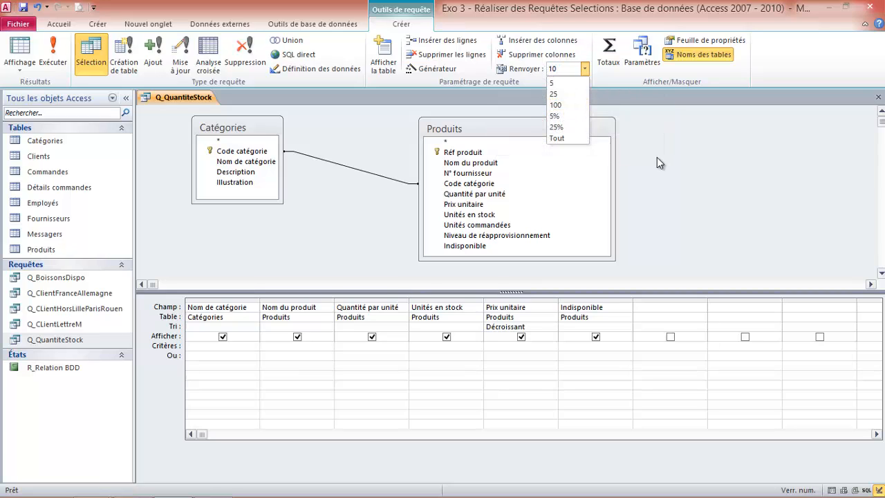
key("Return")
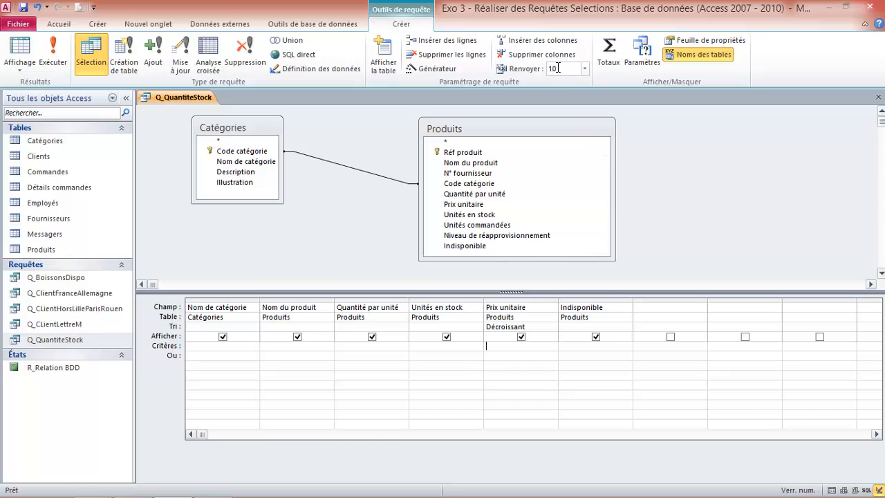
left_click(53, 53)
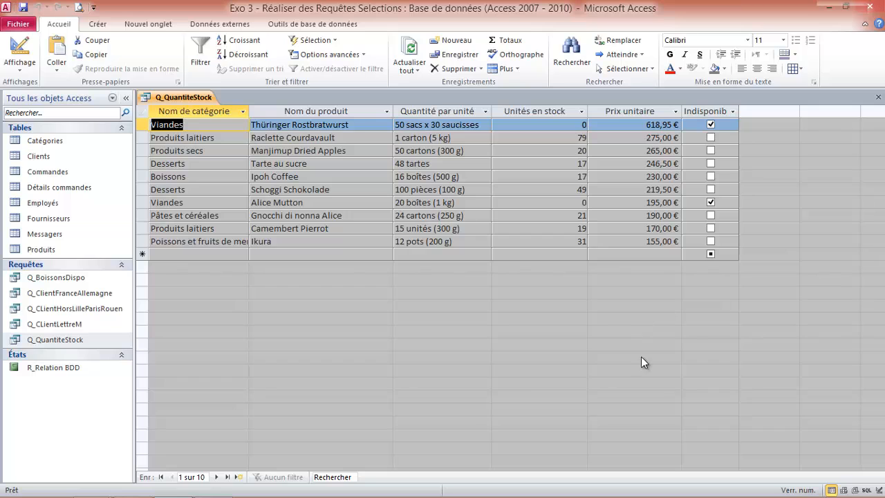
Step: Return to the query's design and review the preset choices for the number of records to return (Renvoyer)
left_click(35, 42)
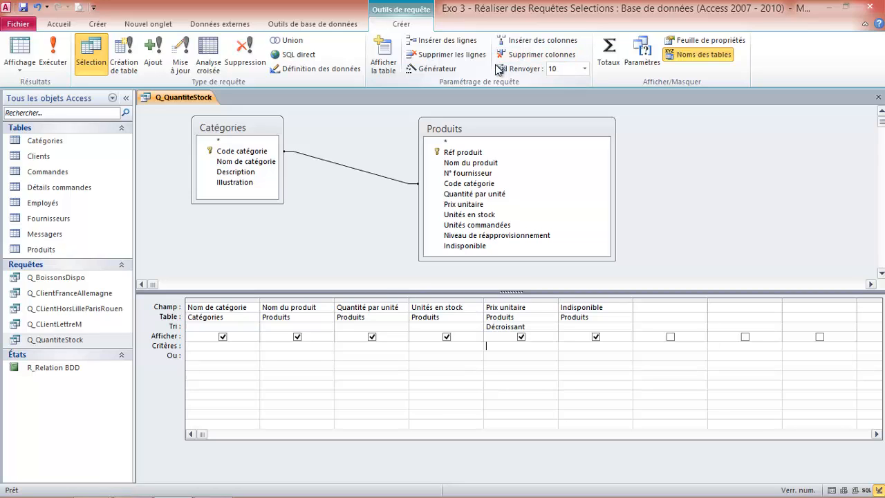
left_click(584, 68)
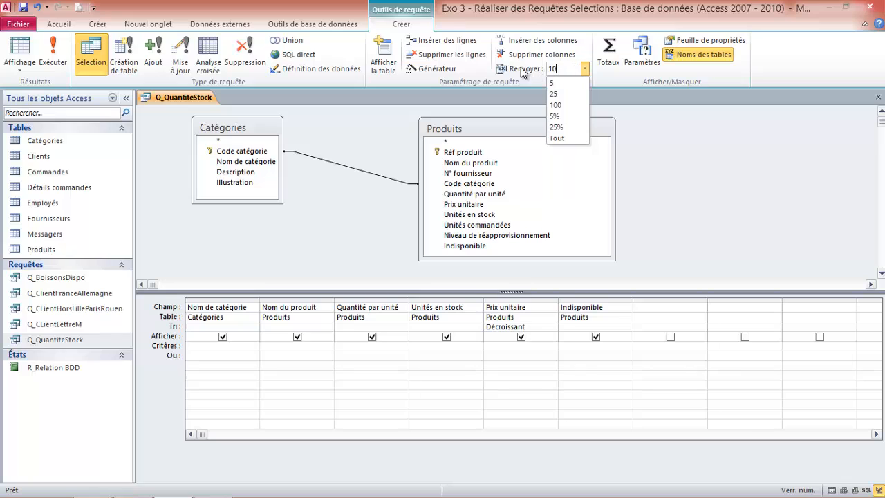
left_click(652, 149)
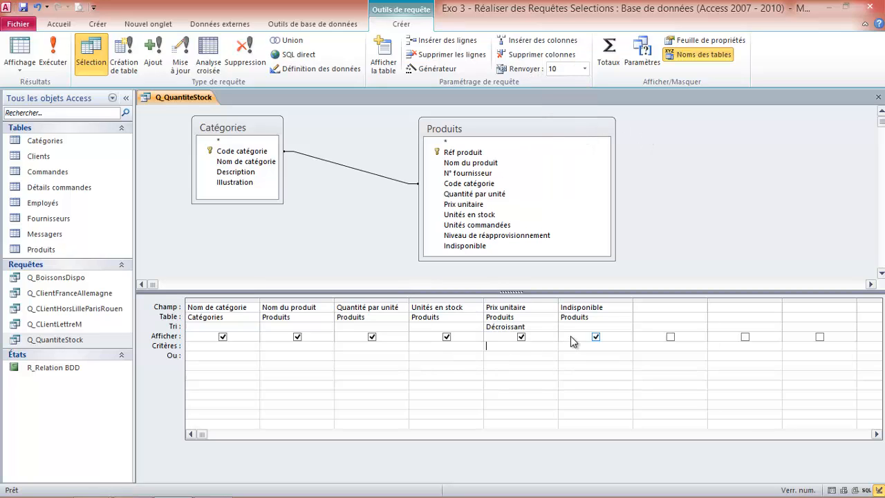